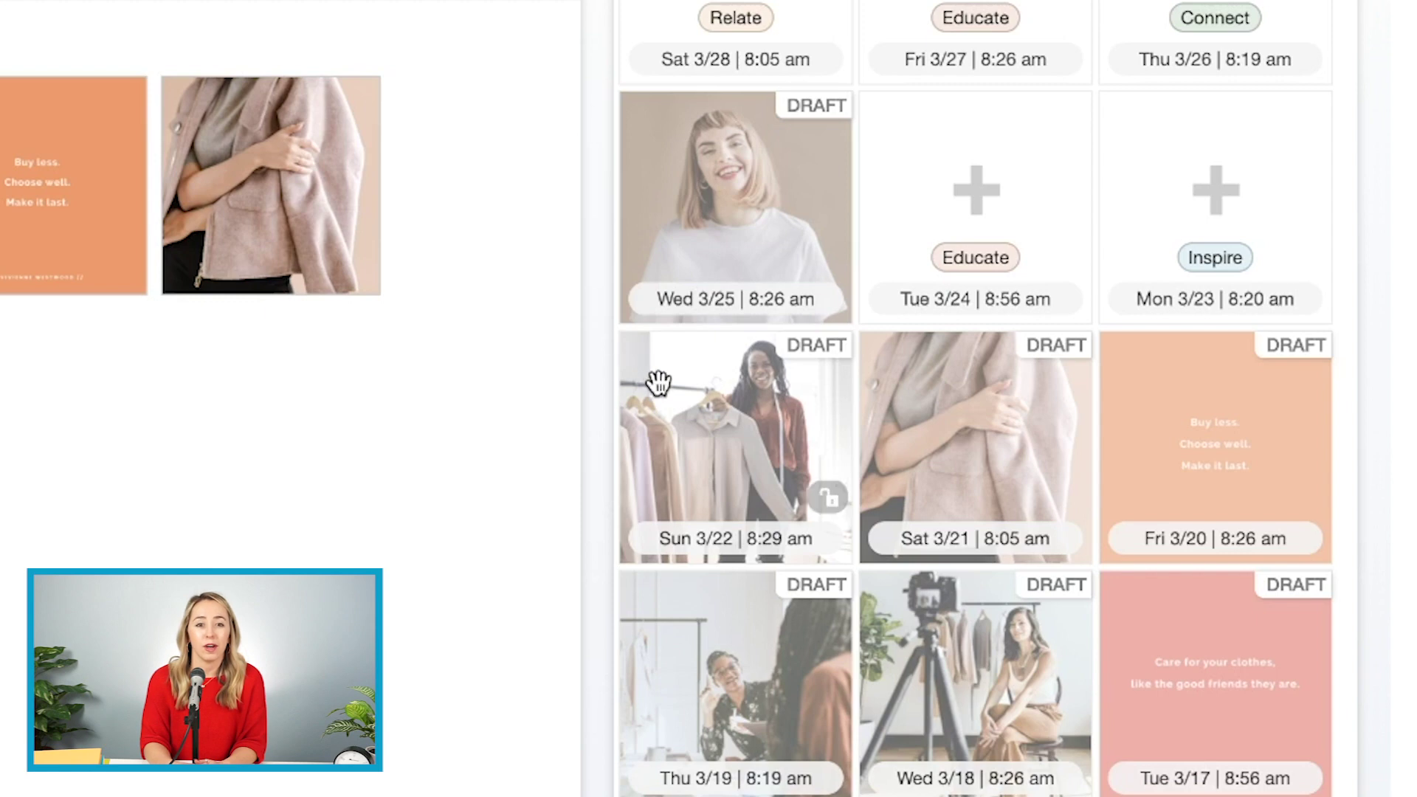
Step: Reorder the grid drafts: orange quote to Sun 3/22, clothes-rack photo to Sat 3/21, jacket lower
drag(655, 386, 962, 443)
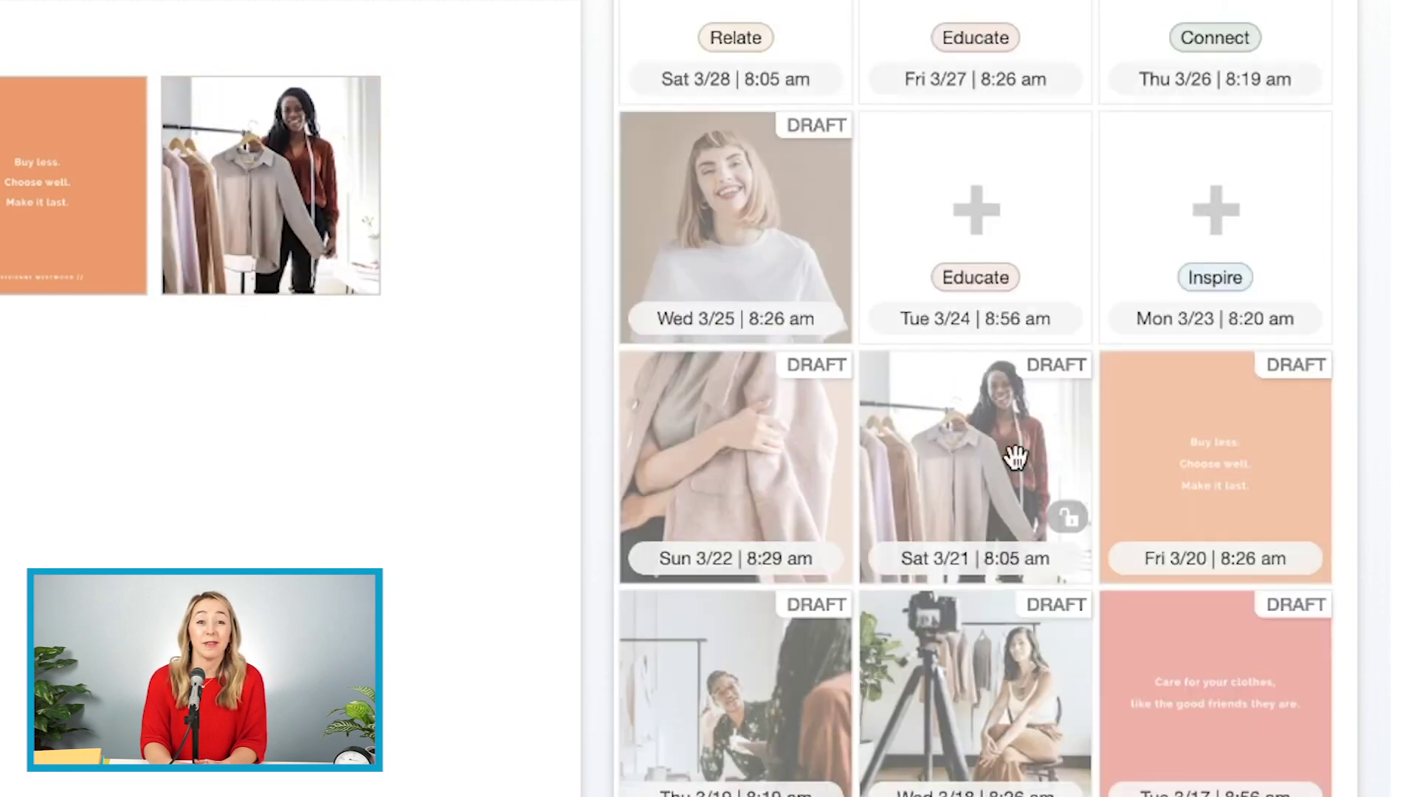
drag(1138, 453, 991, 453)
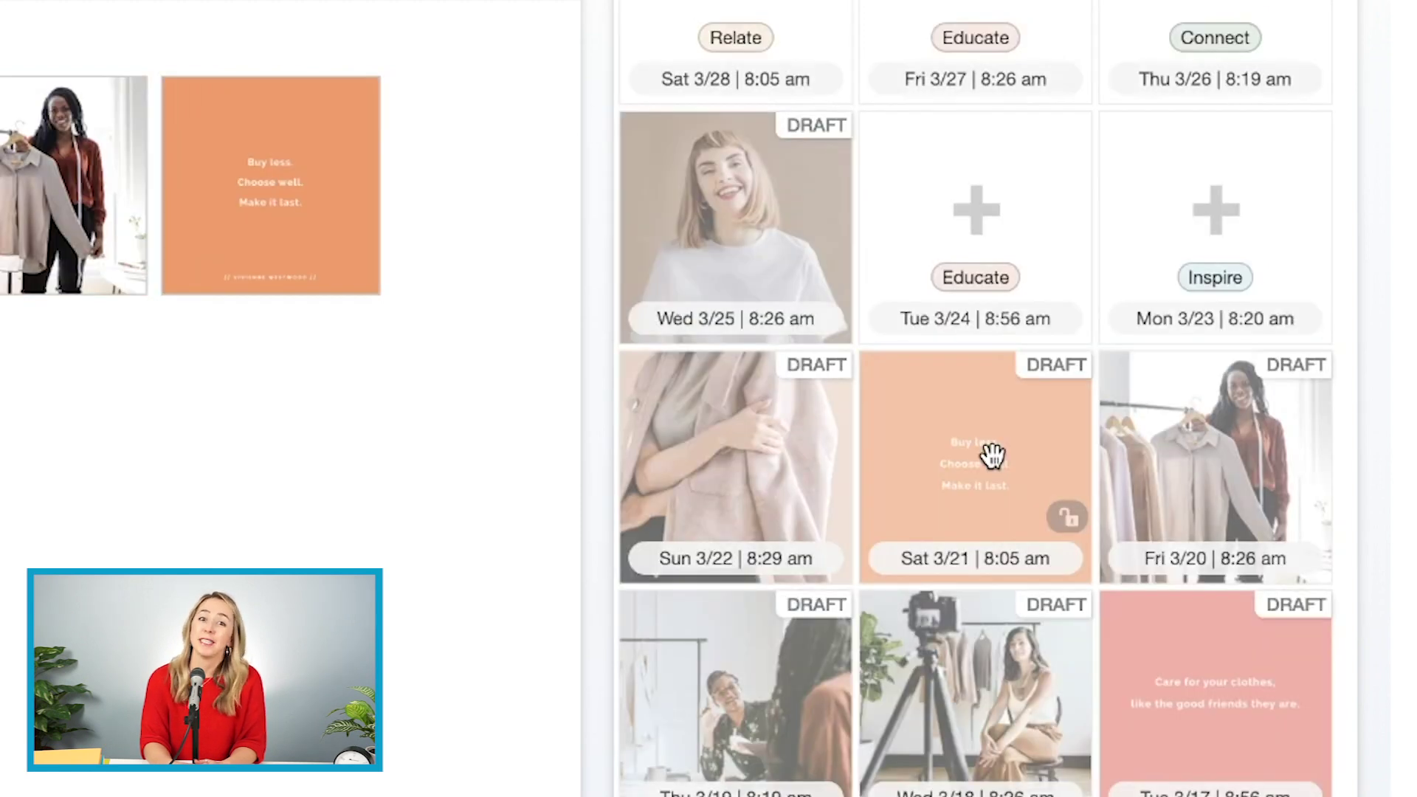
drag(781, 465, 741, 627)
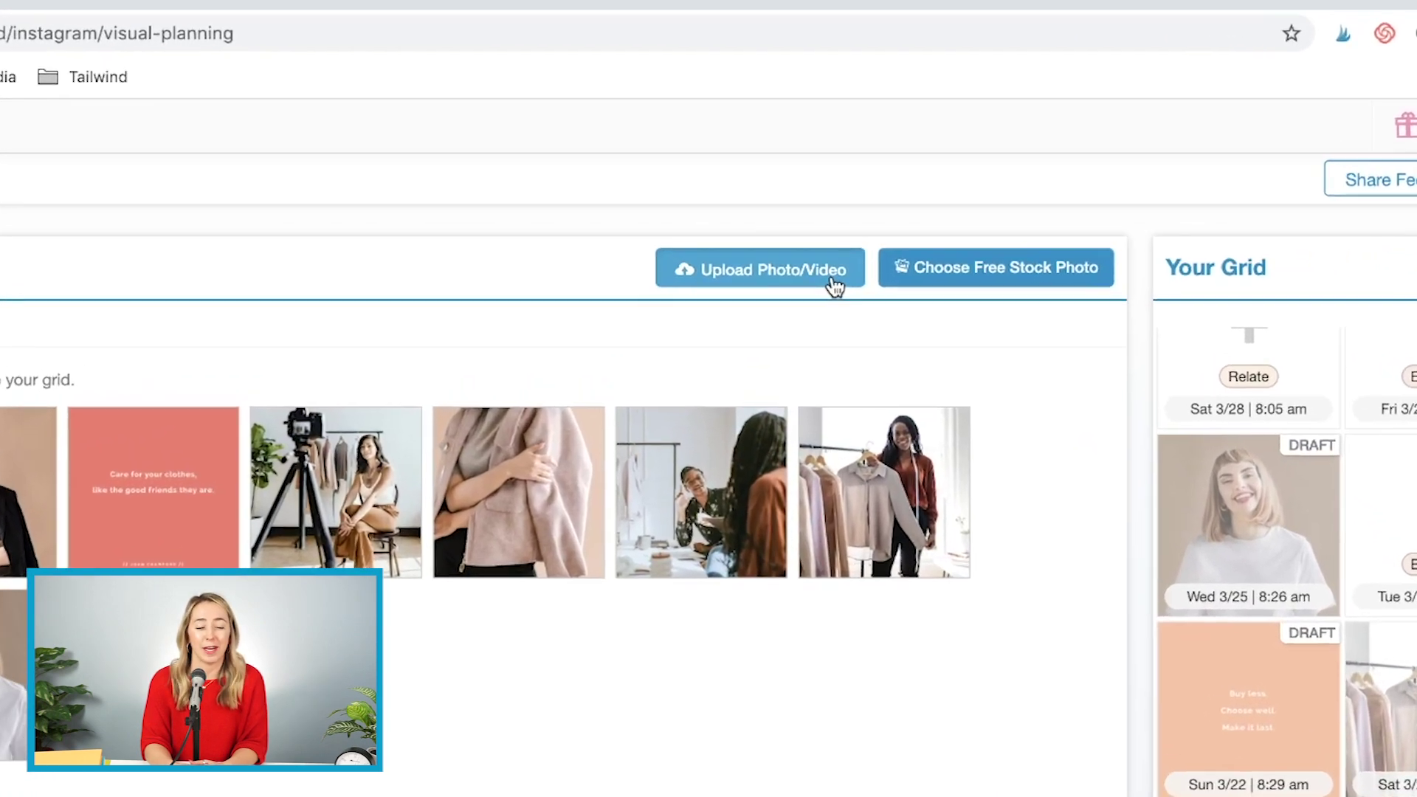
Step: Upload the NewDress and Lisa images as new drafts
click(823, 242)
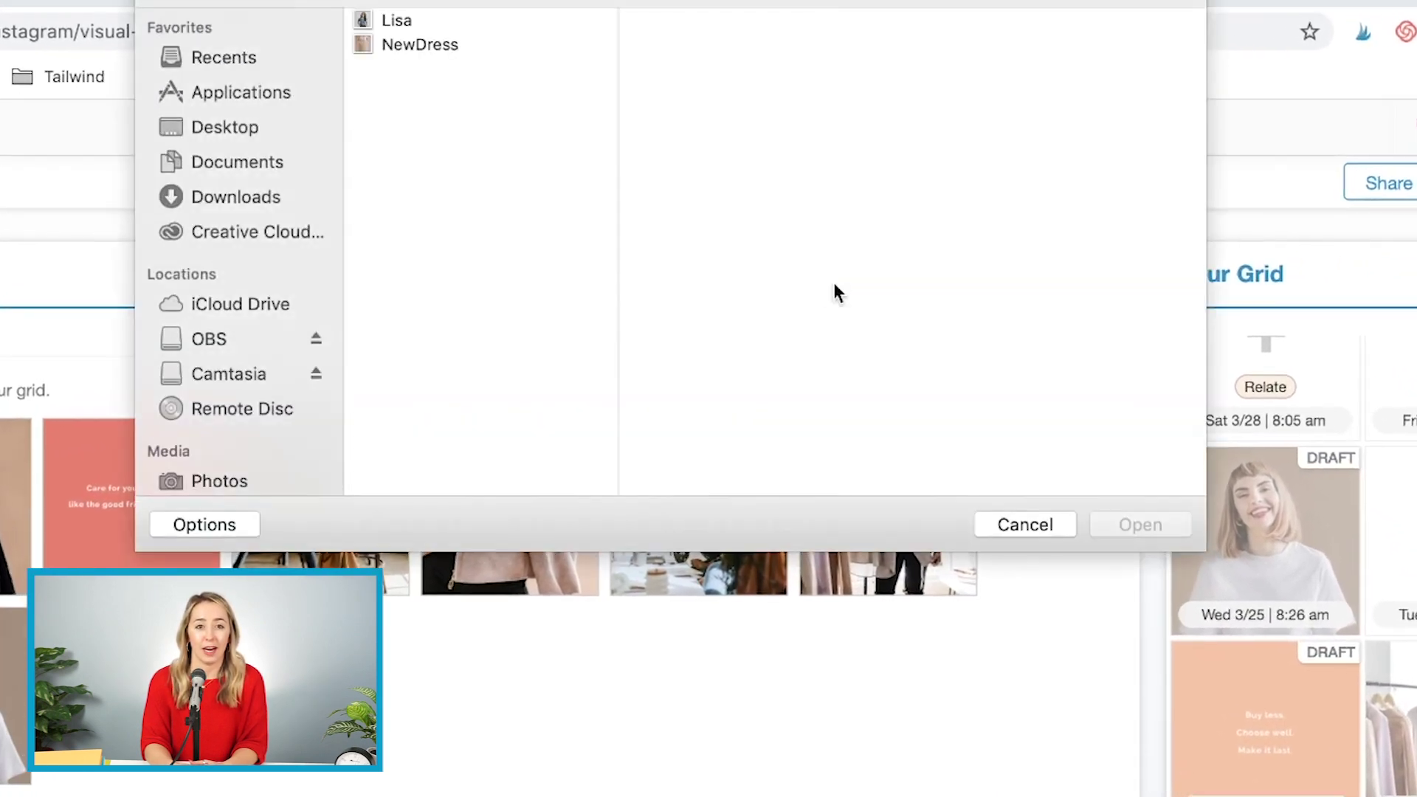
click(508, 46)
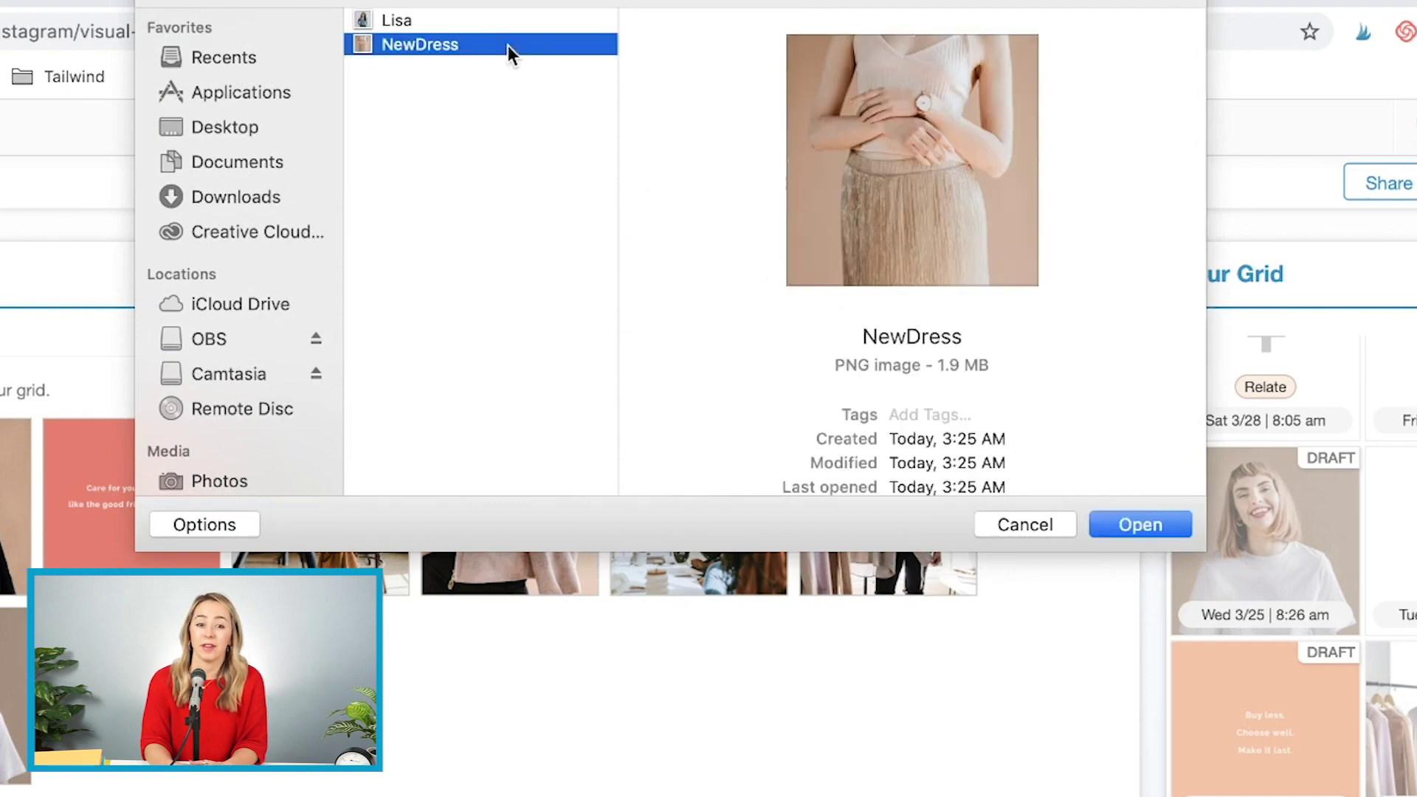
shift+click(462, 18)
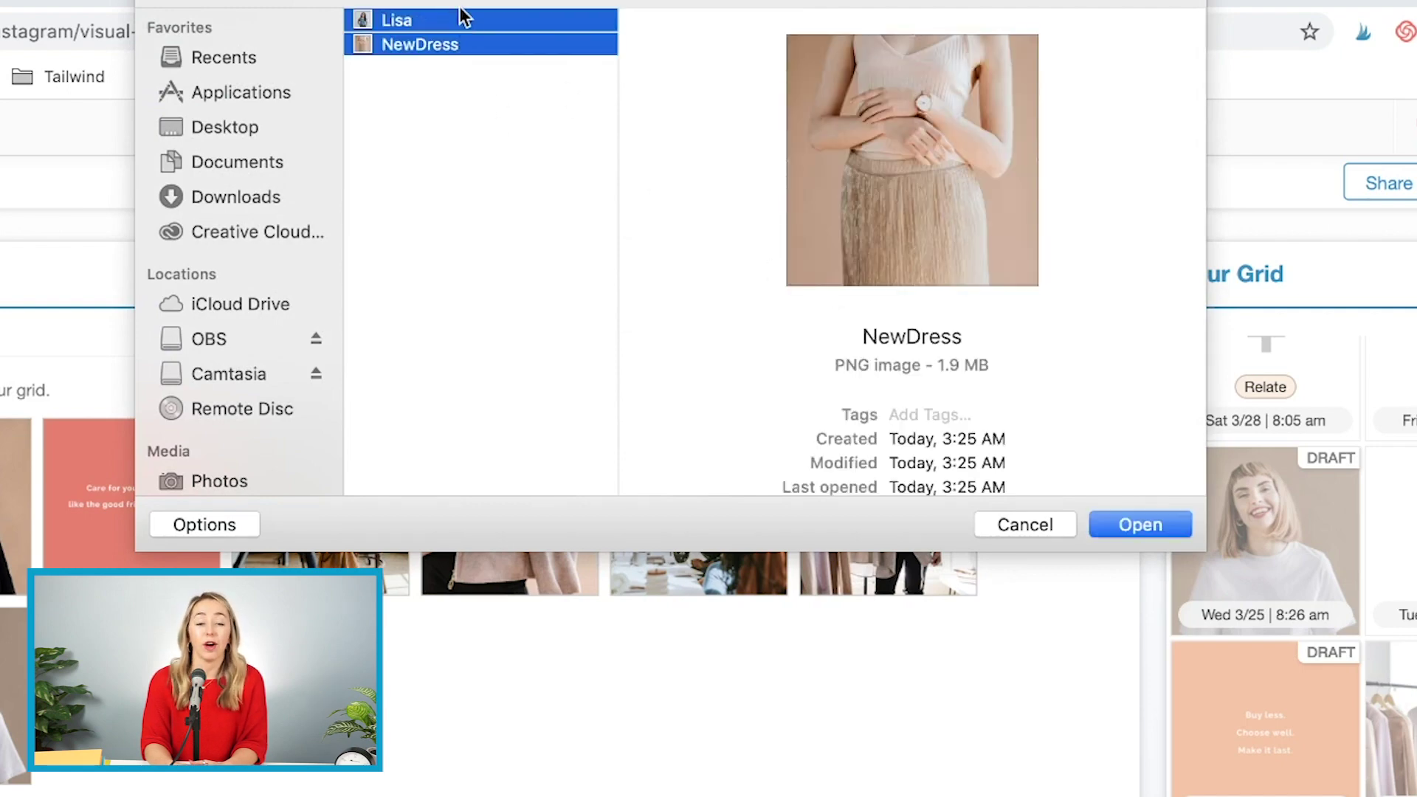
click(1148, 532)
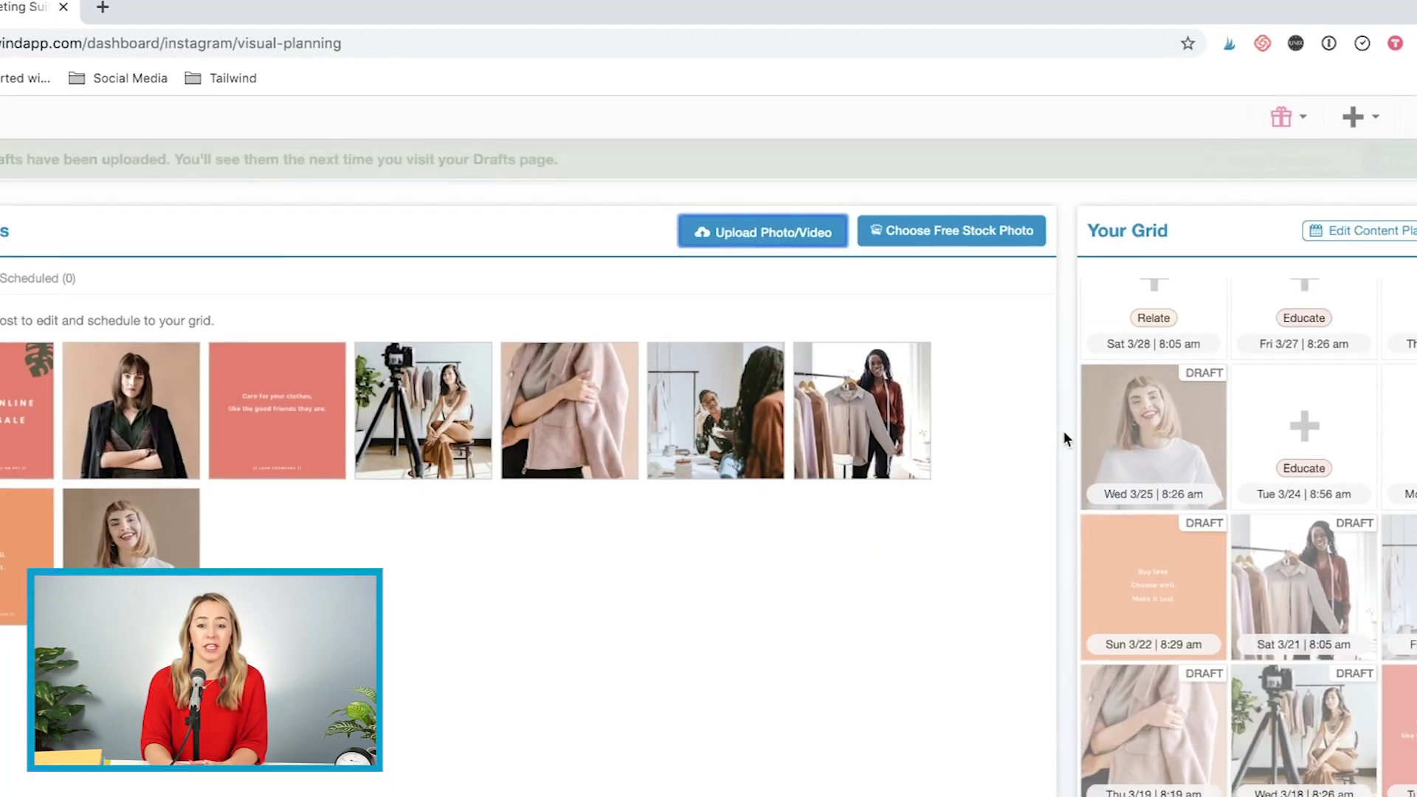
Step: Reload the page and drag the Quote image from the desktop into Drafts
key(ctrl+r)
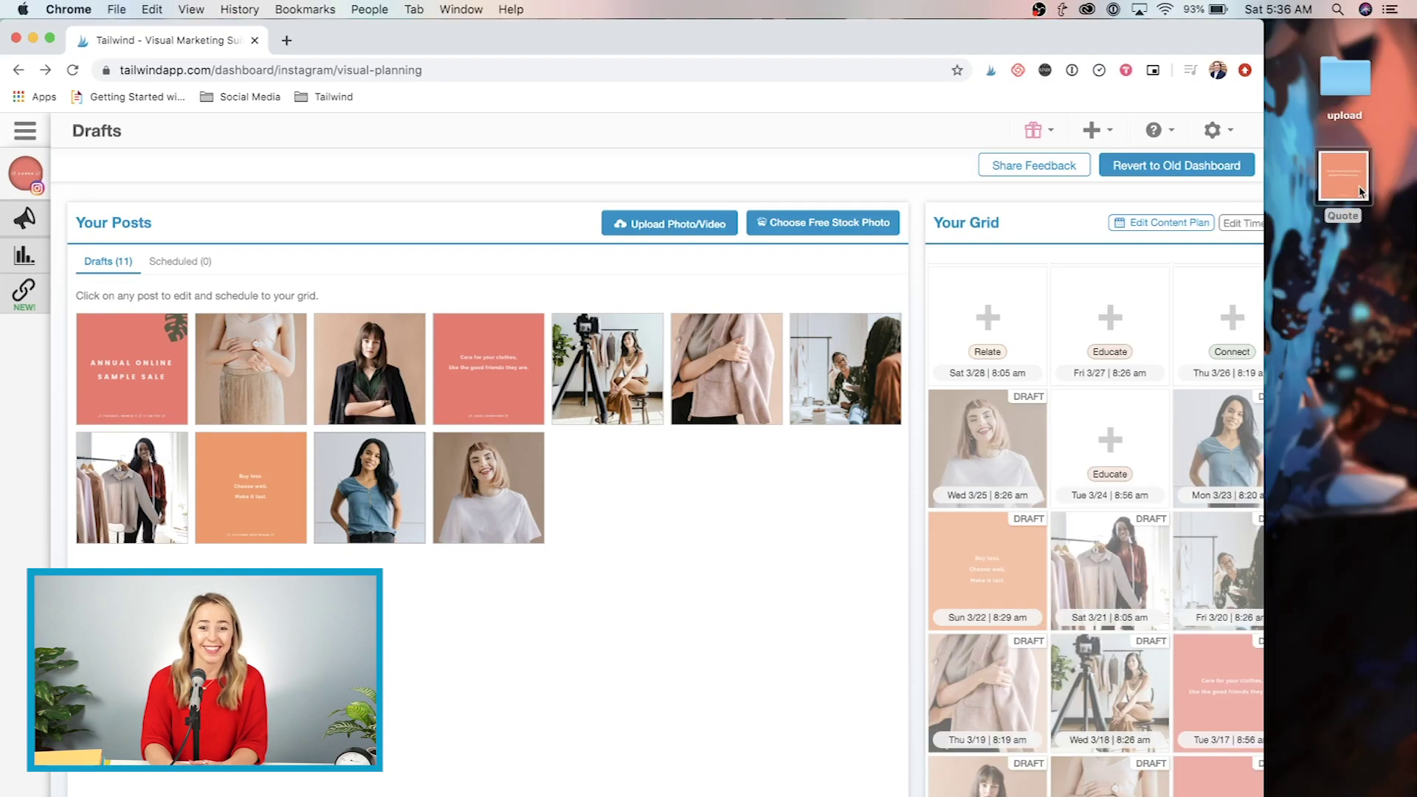
click(1362, 192)
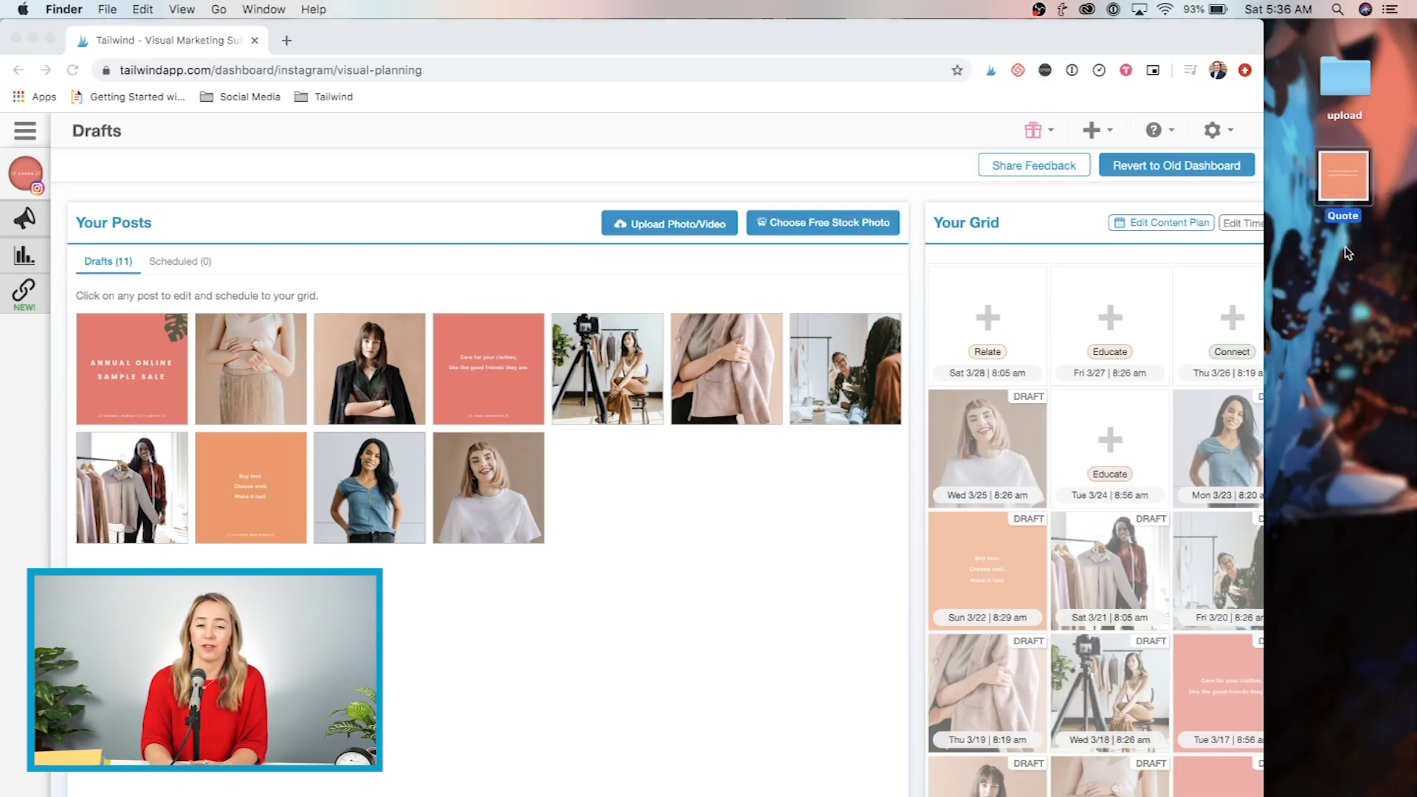
drag(1140, 360, 889, 393)
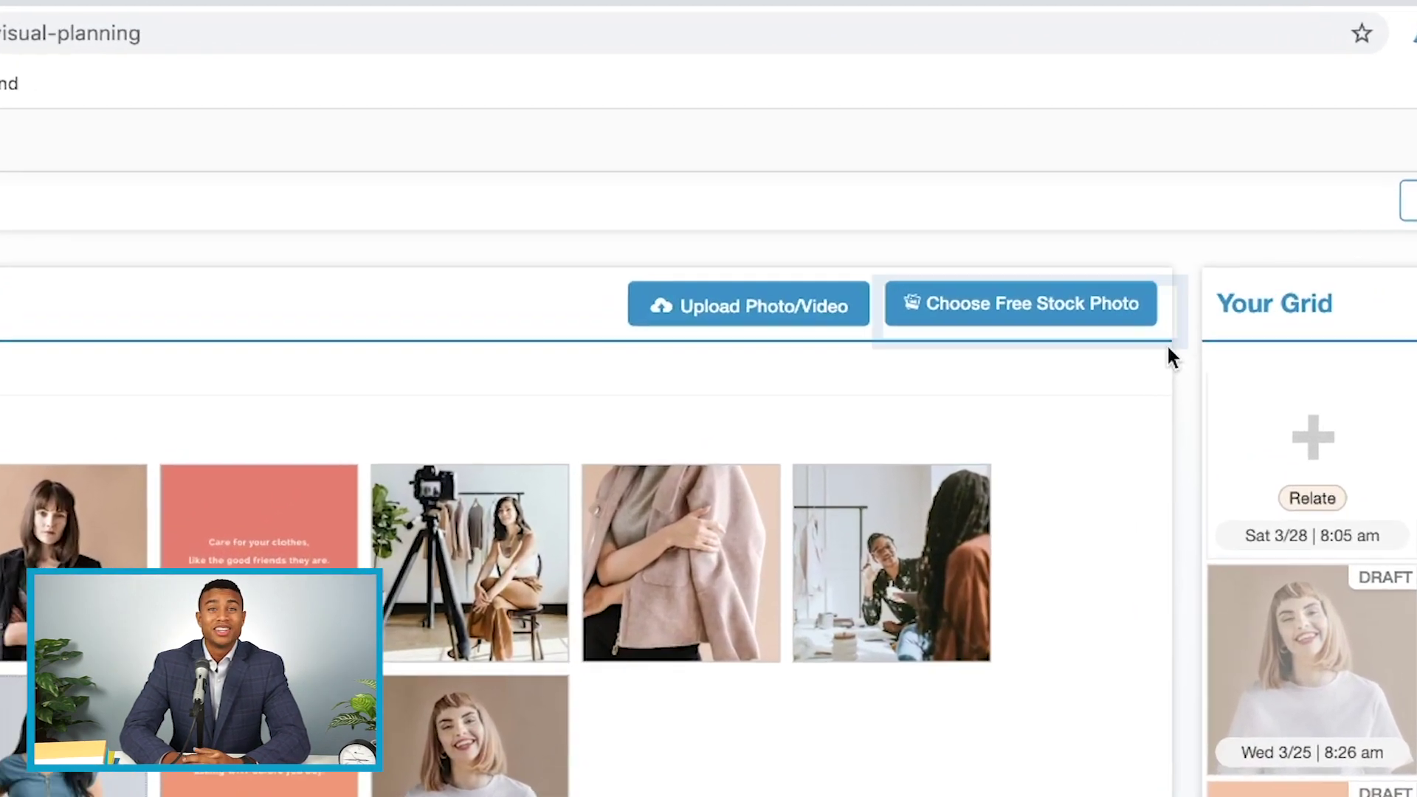
Step: Search free stock photos for 'dress' and upload the pink-scarf photo as a draft
click(980, 278)
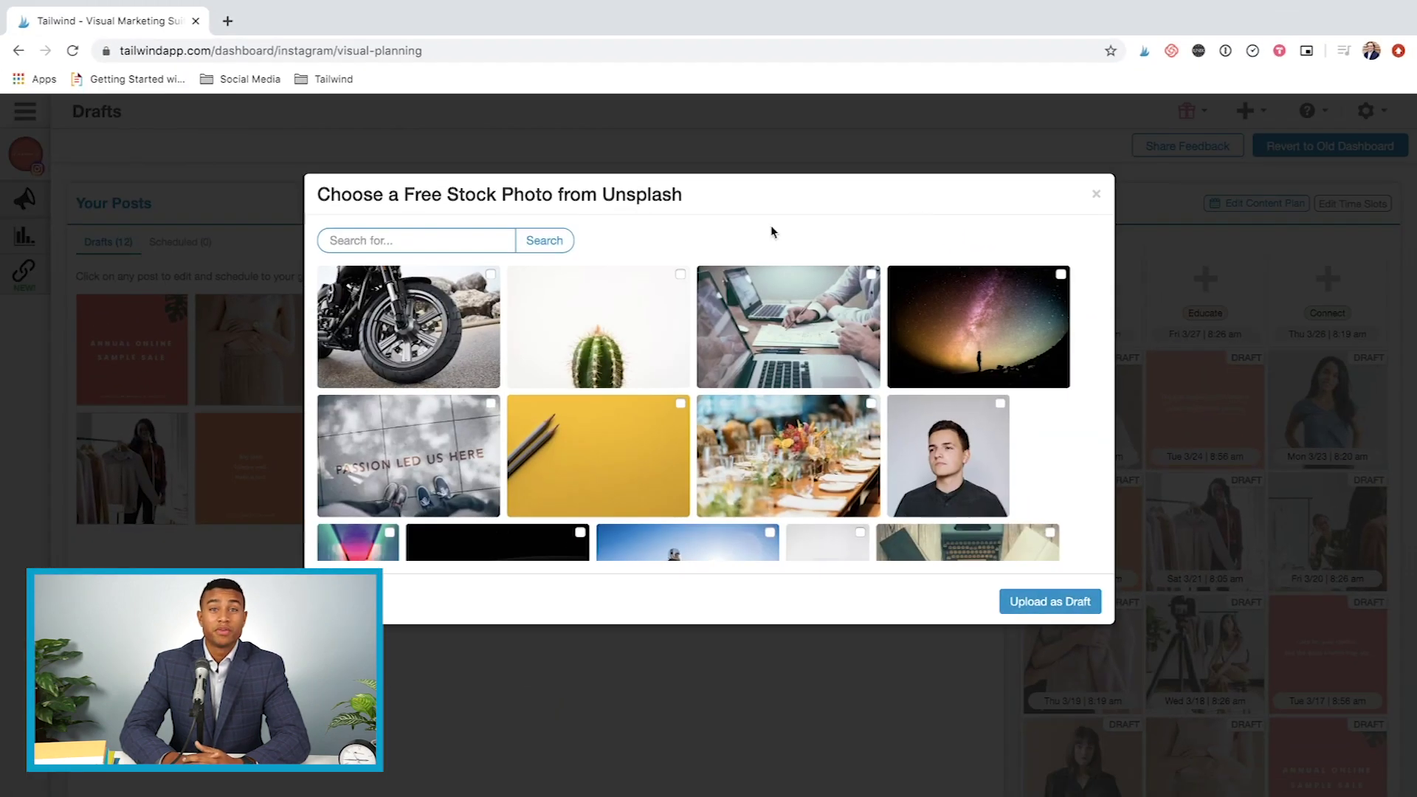
click(414, 241)
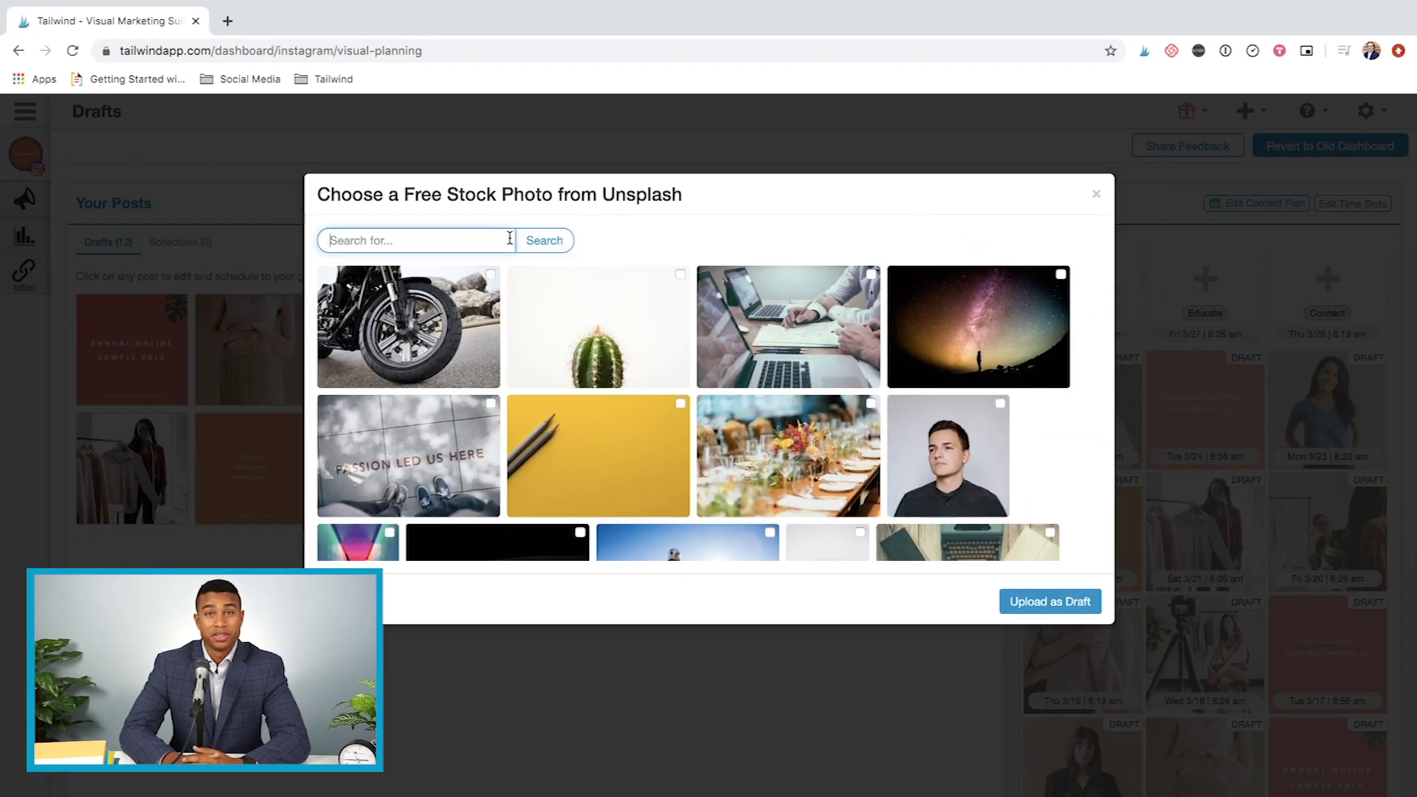
text(dress)
key(Return)
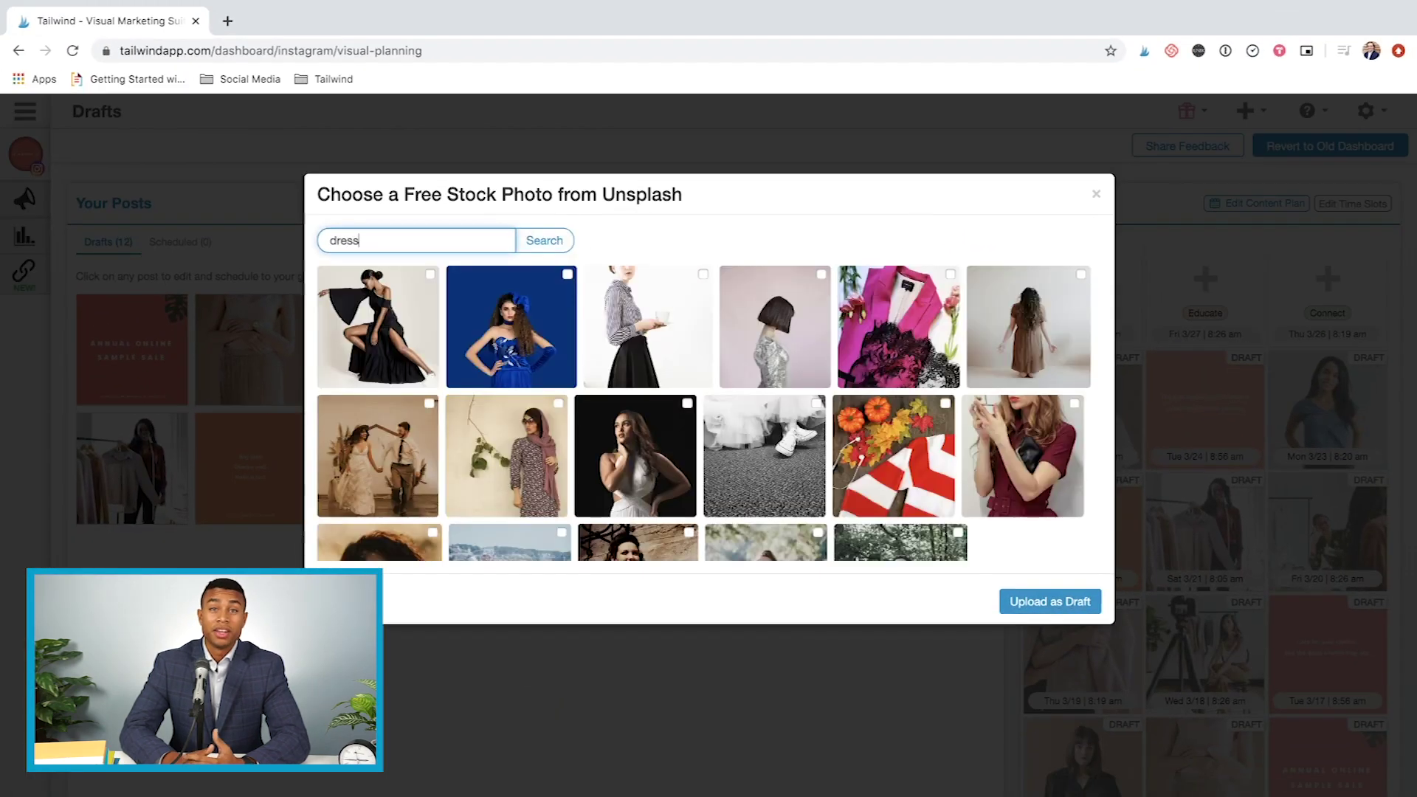
click(543, 432)
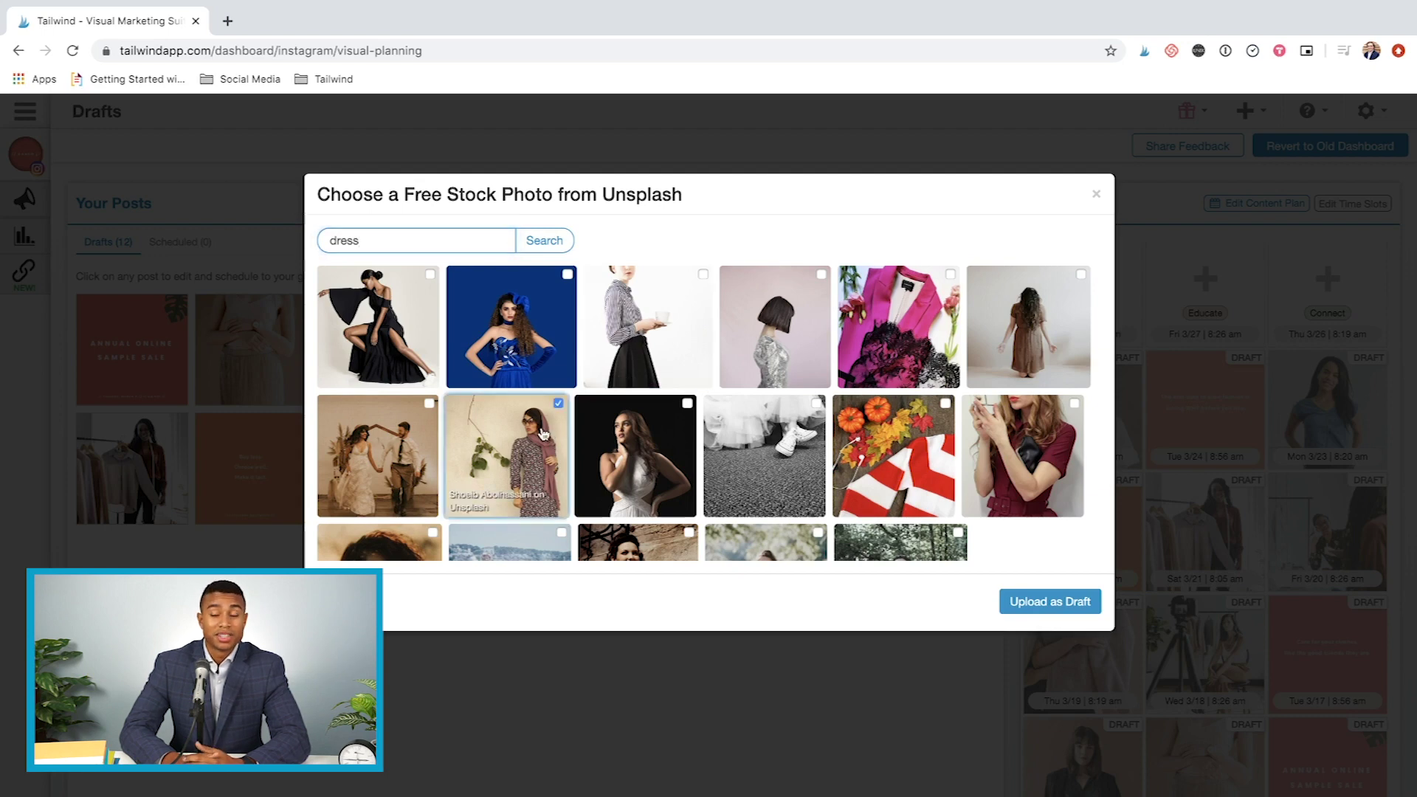
click(1025, 600)
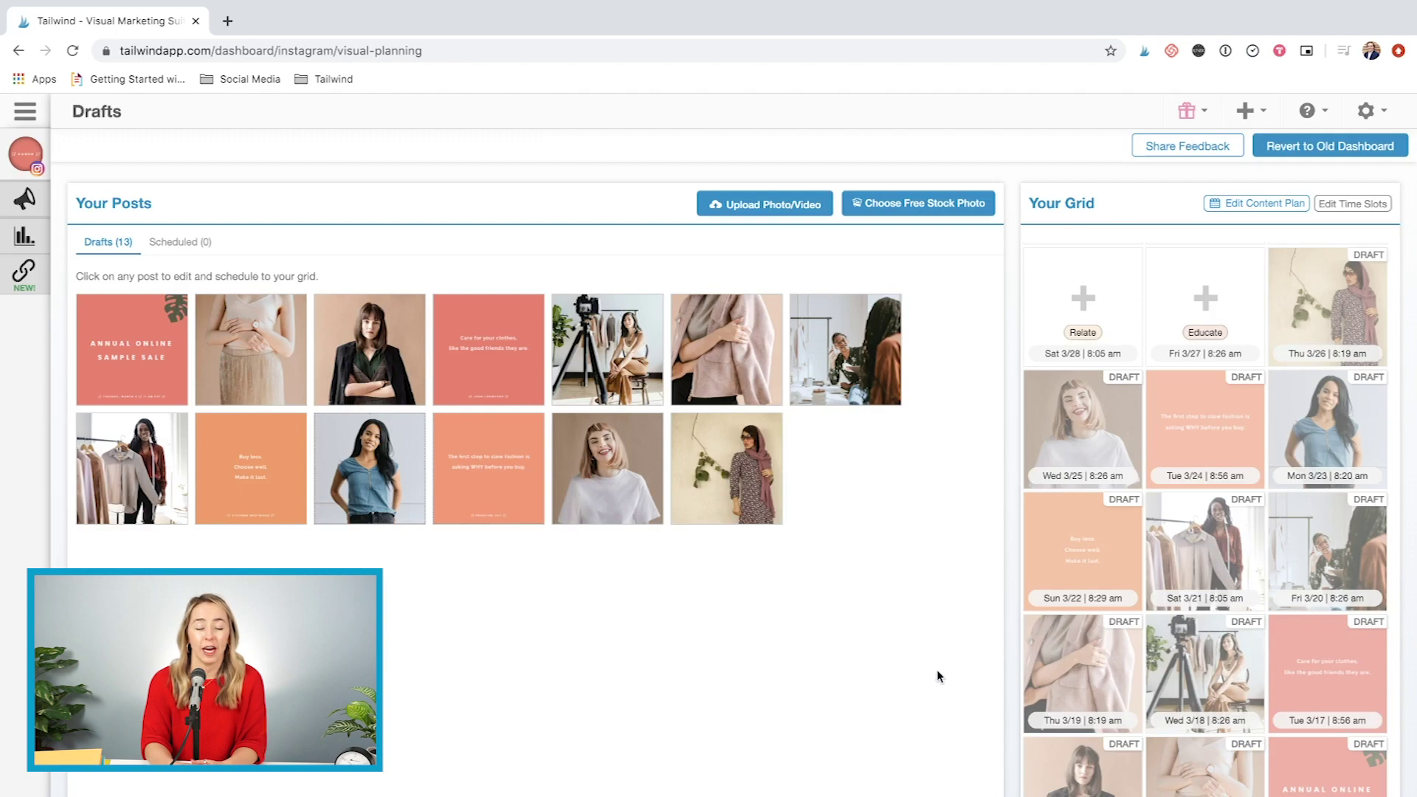
Step: In the blue-dress draft, write a caption praising the new blue dress with #beautyblogger and #hairstyle
click(369, 480)
text(Lisa)
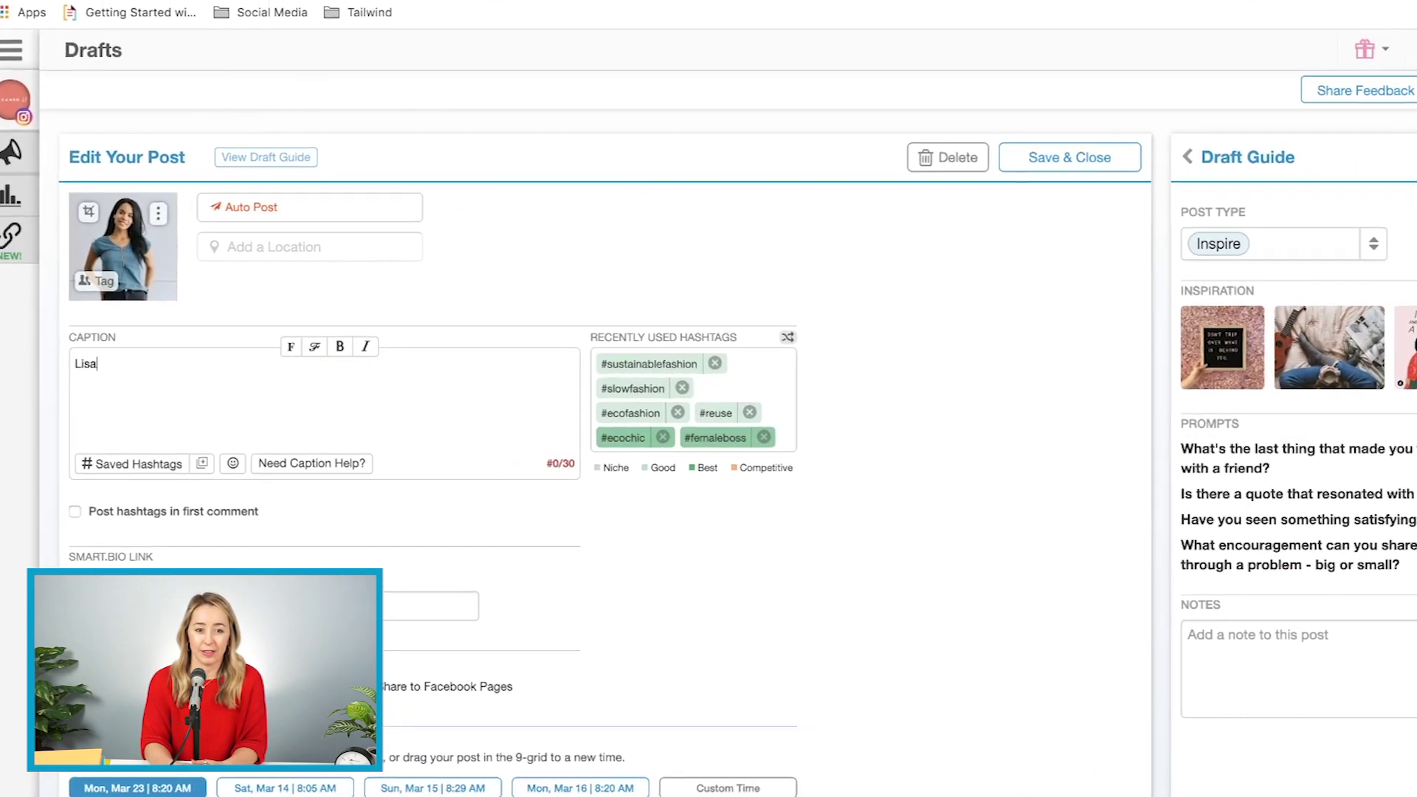
text( is loving our new, blue, great on YOU dress! #beautyblogger)
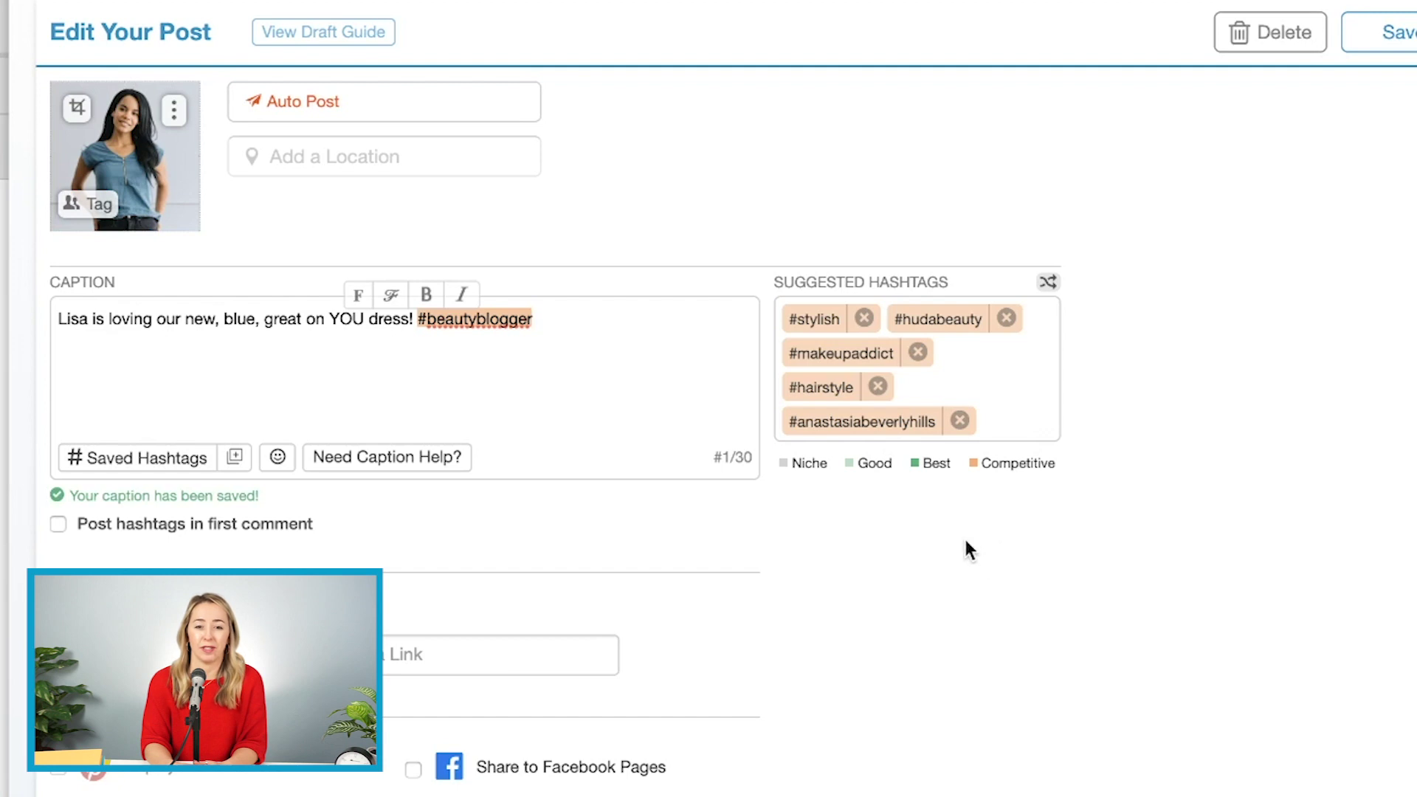
mouse_move(838, 355)
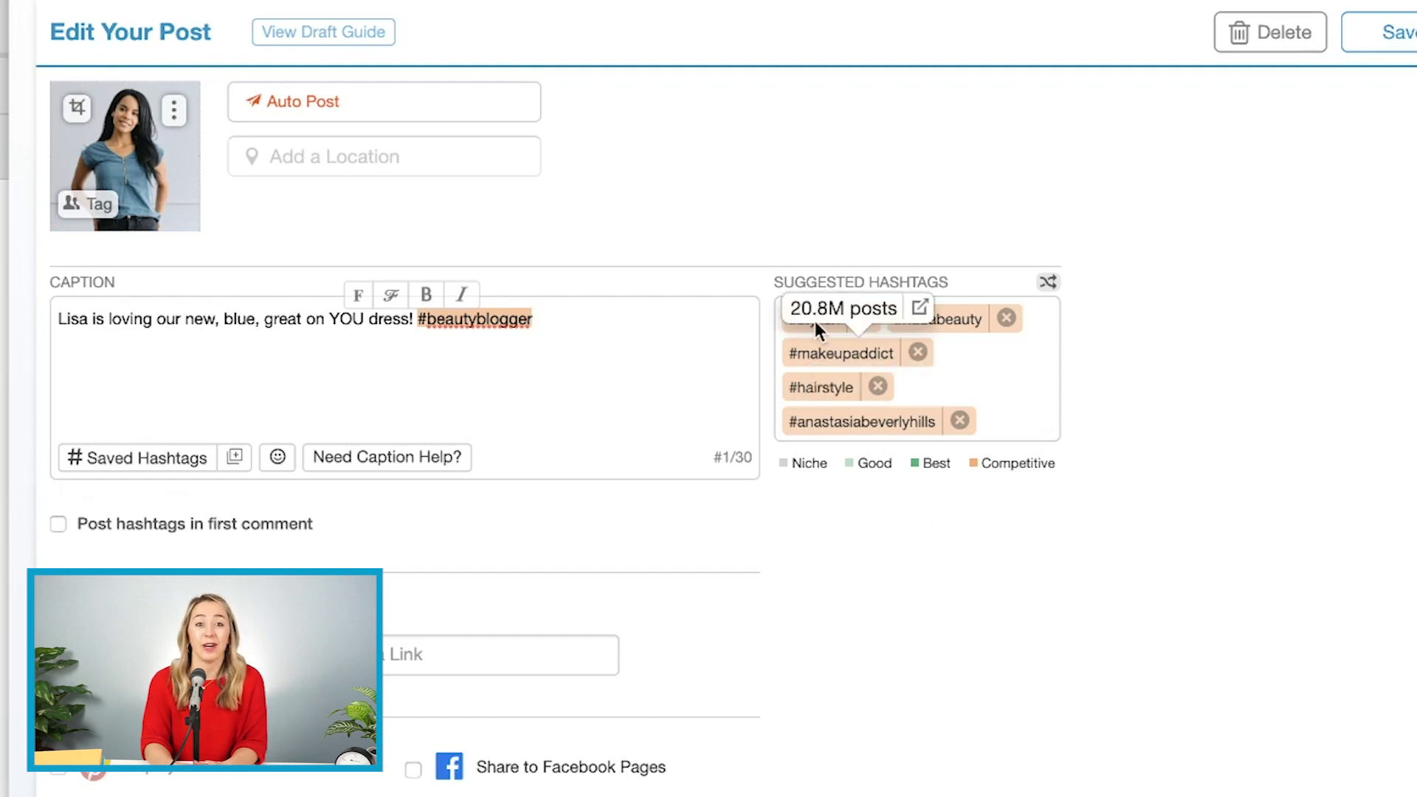
click(827, 386)
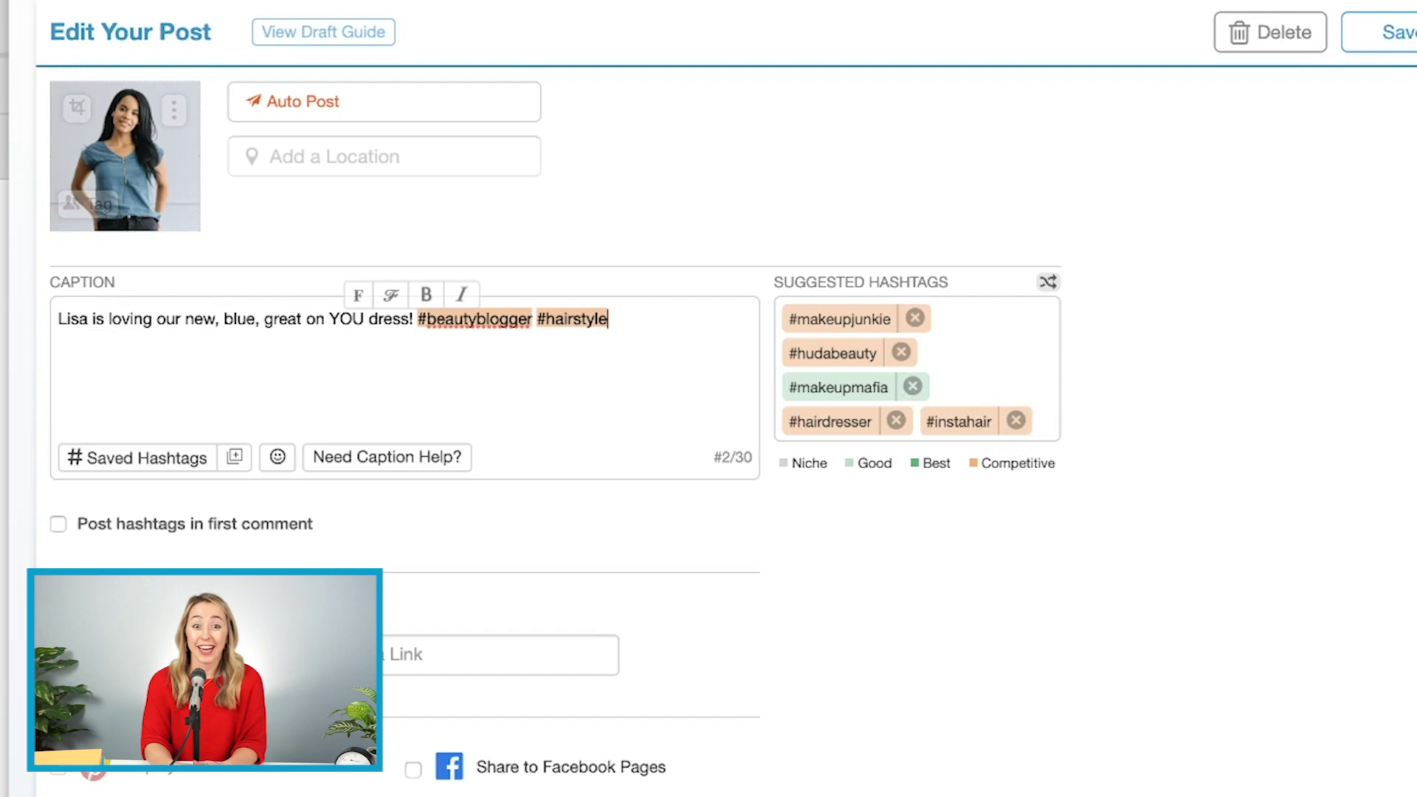
Step: Add #instahair and the saved Clothing! hashtag list to the caption
click(960, 424)
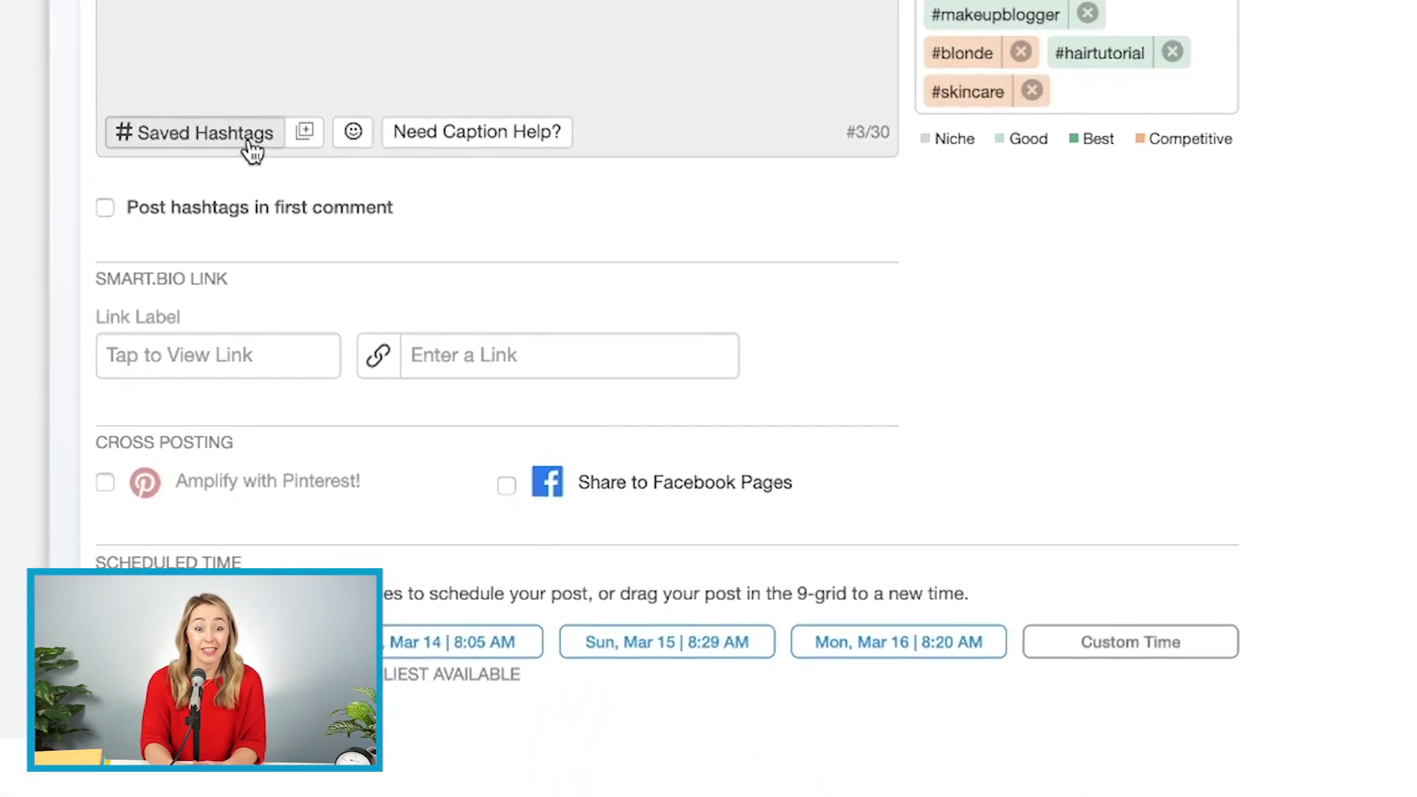
click(260, 108)
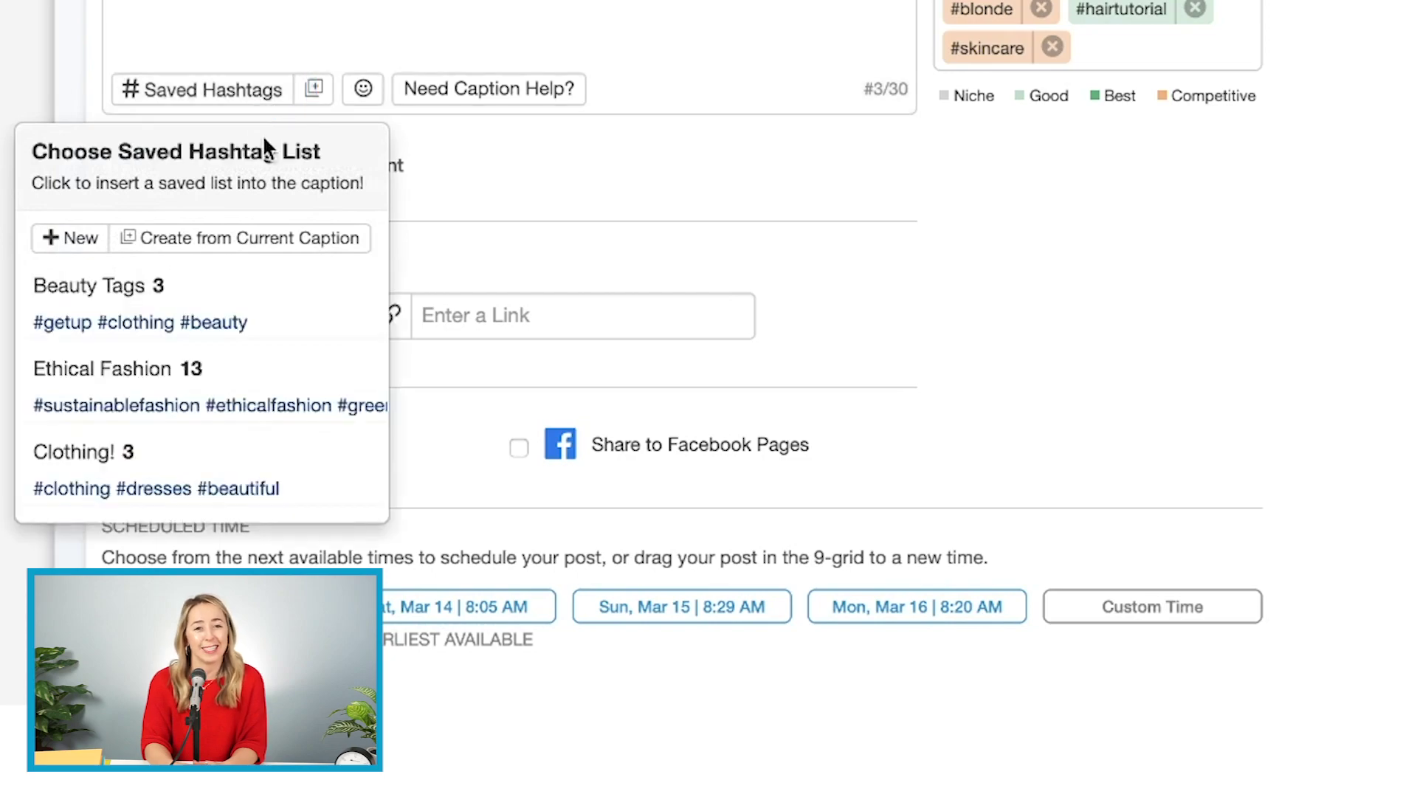
click(237, 454)
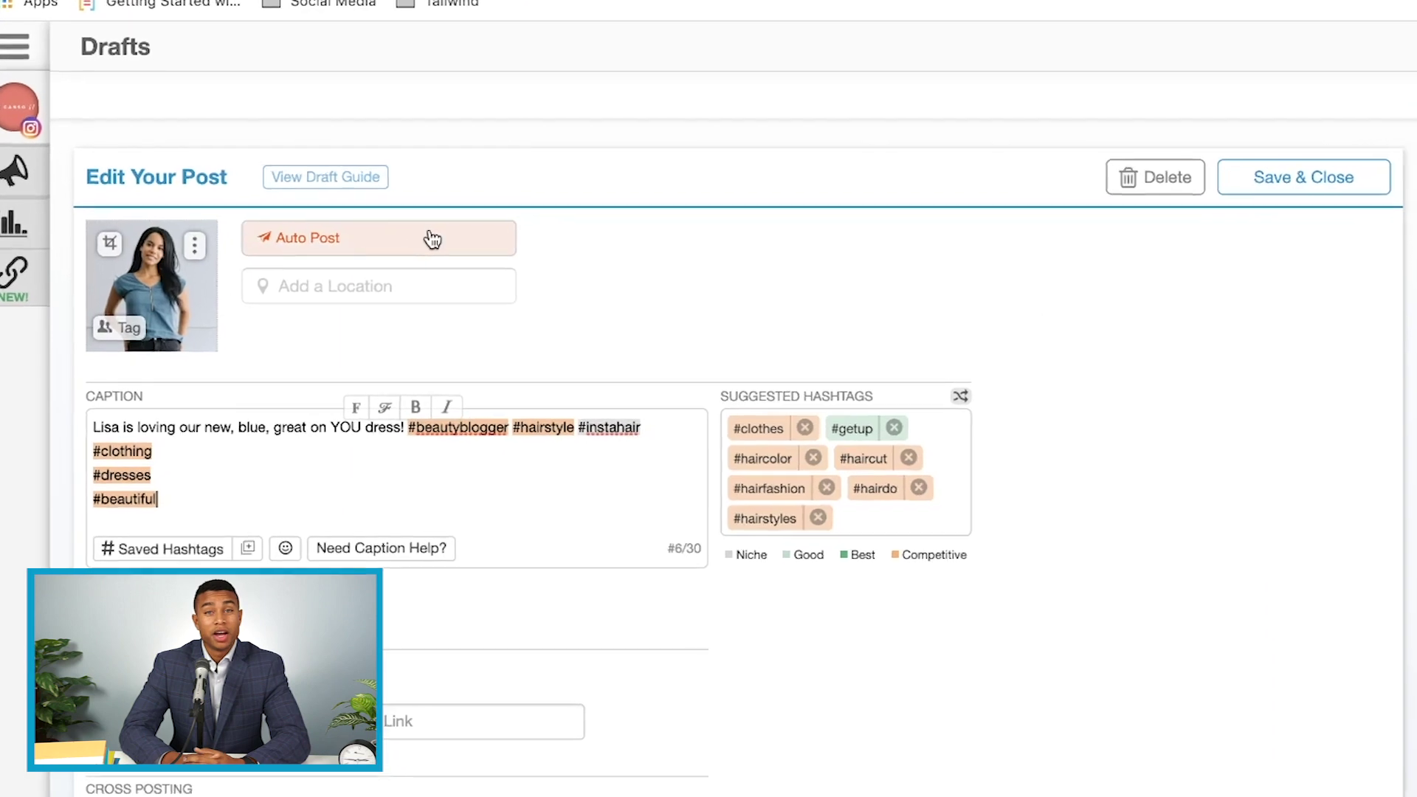
click(515, 235)
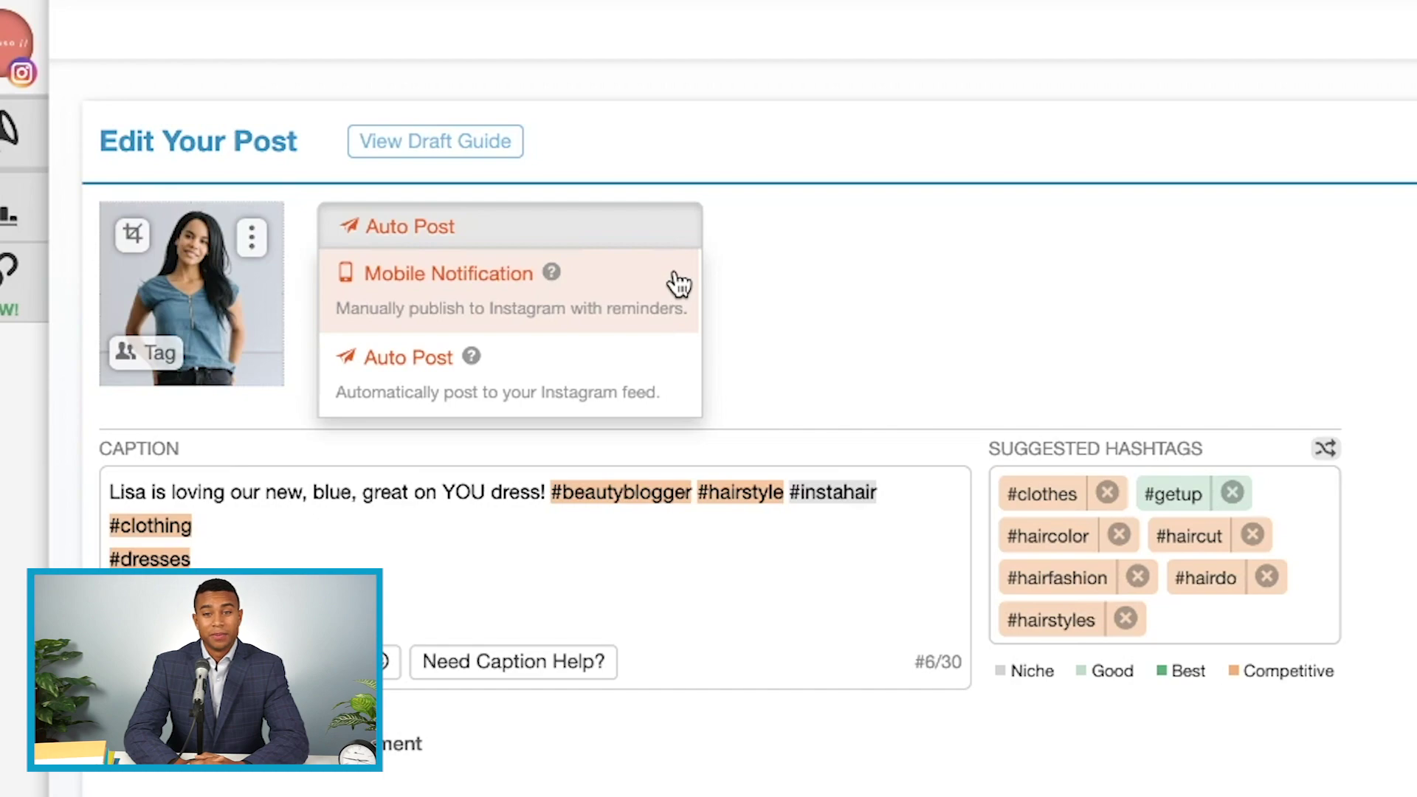
Step: Keep the publishing method on Auto Post instead of Mobile Notification
click(650, 369)
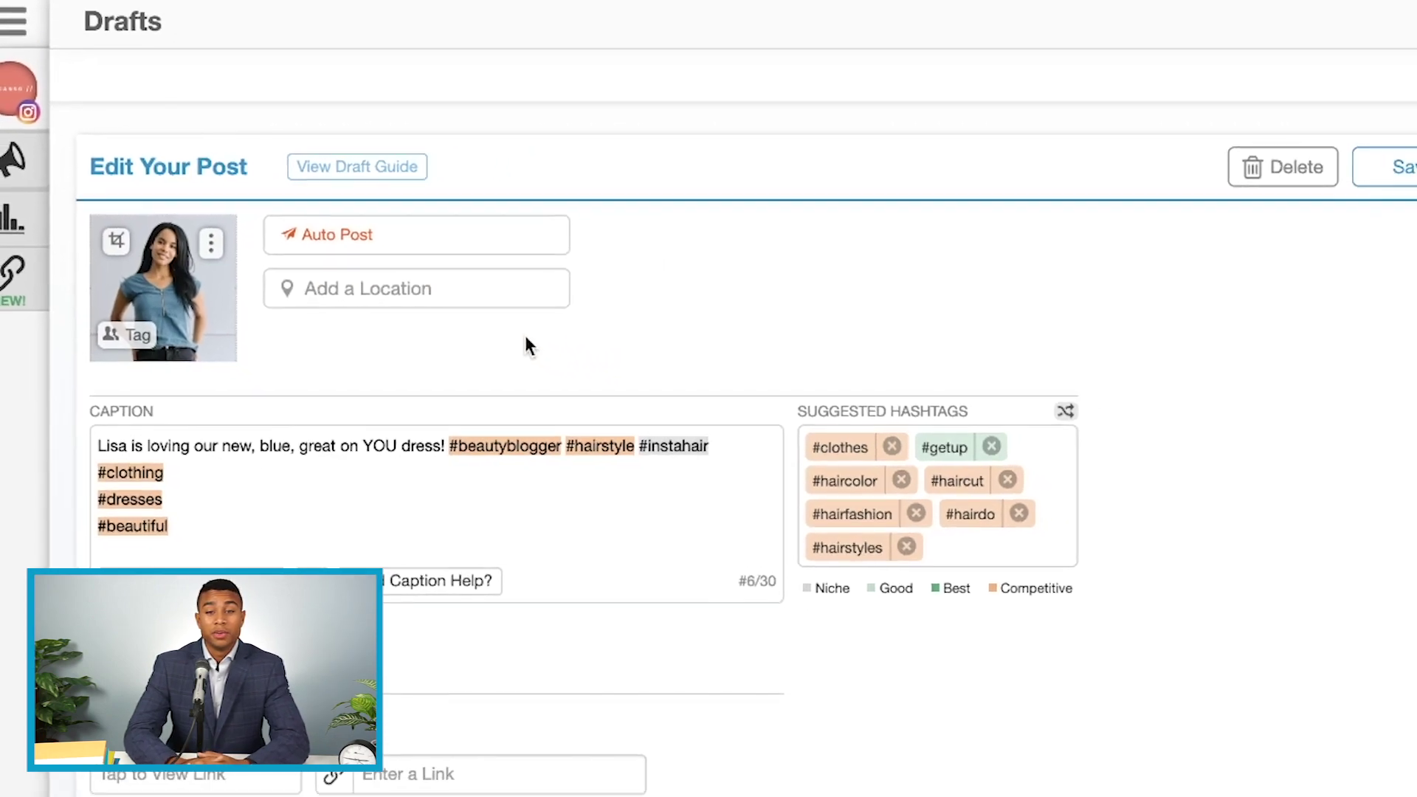
Step: Tag the model's user account on her shirt and enable Post hashtags in first comment
click(132, 336)
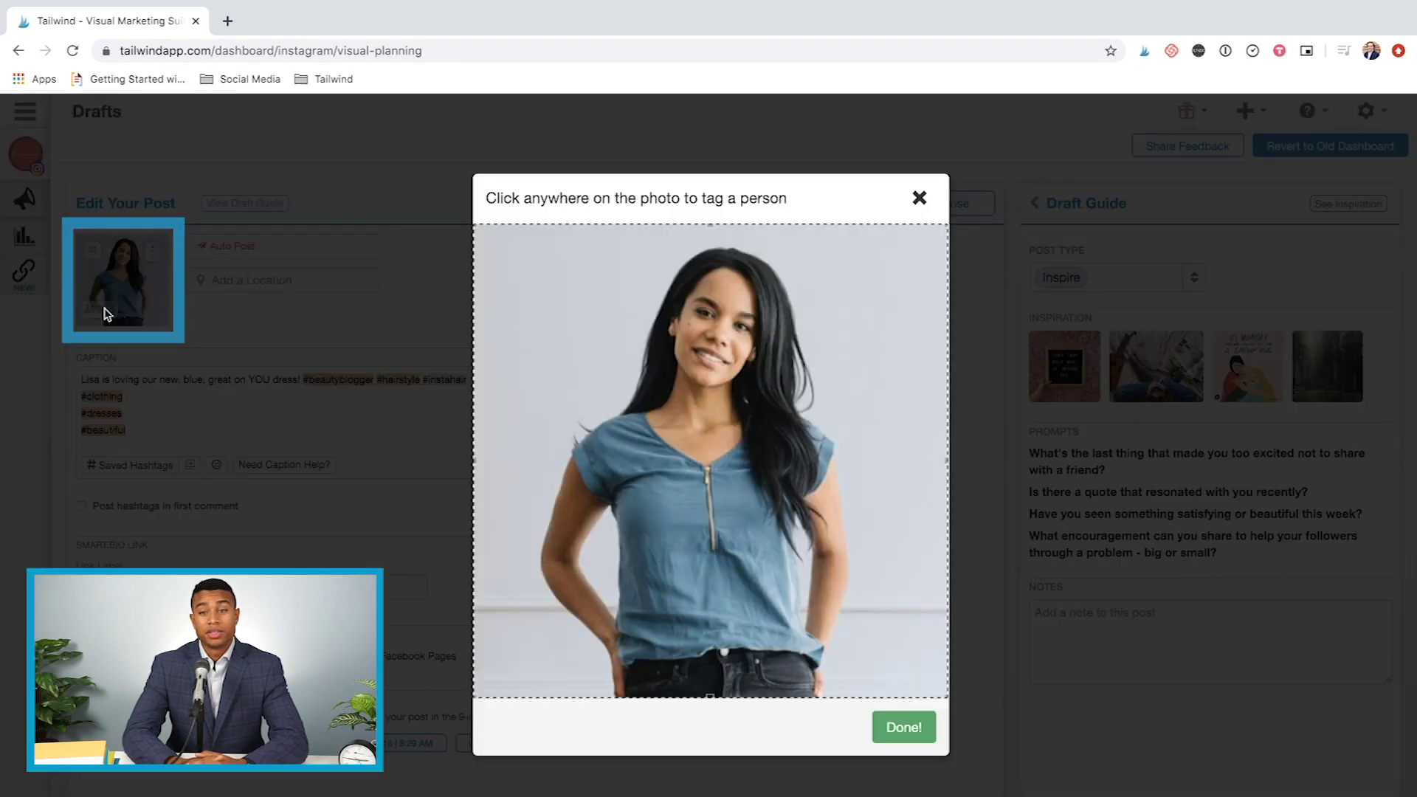
click(677, 467)
text(lisa)
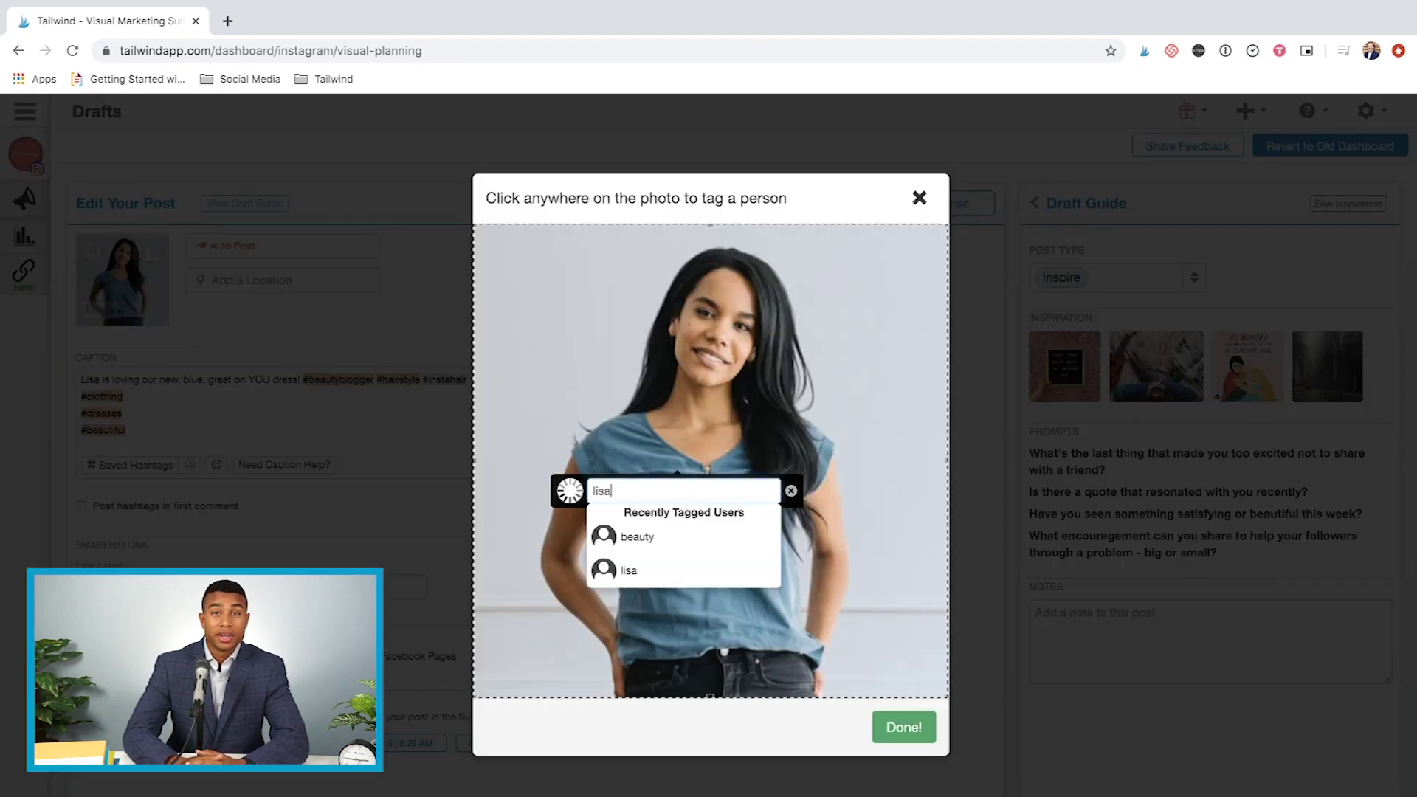
key(Return)
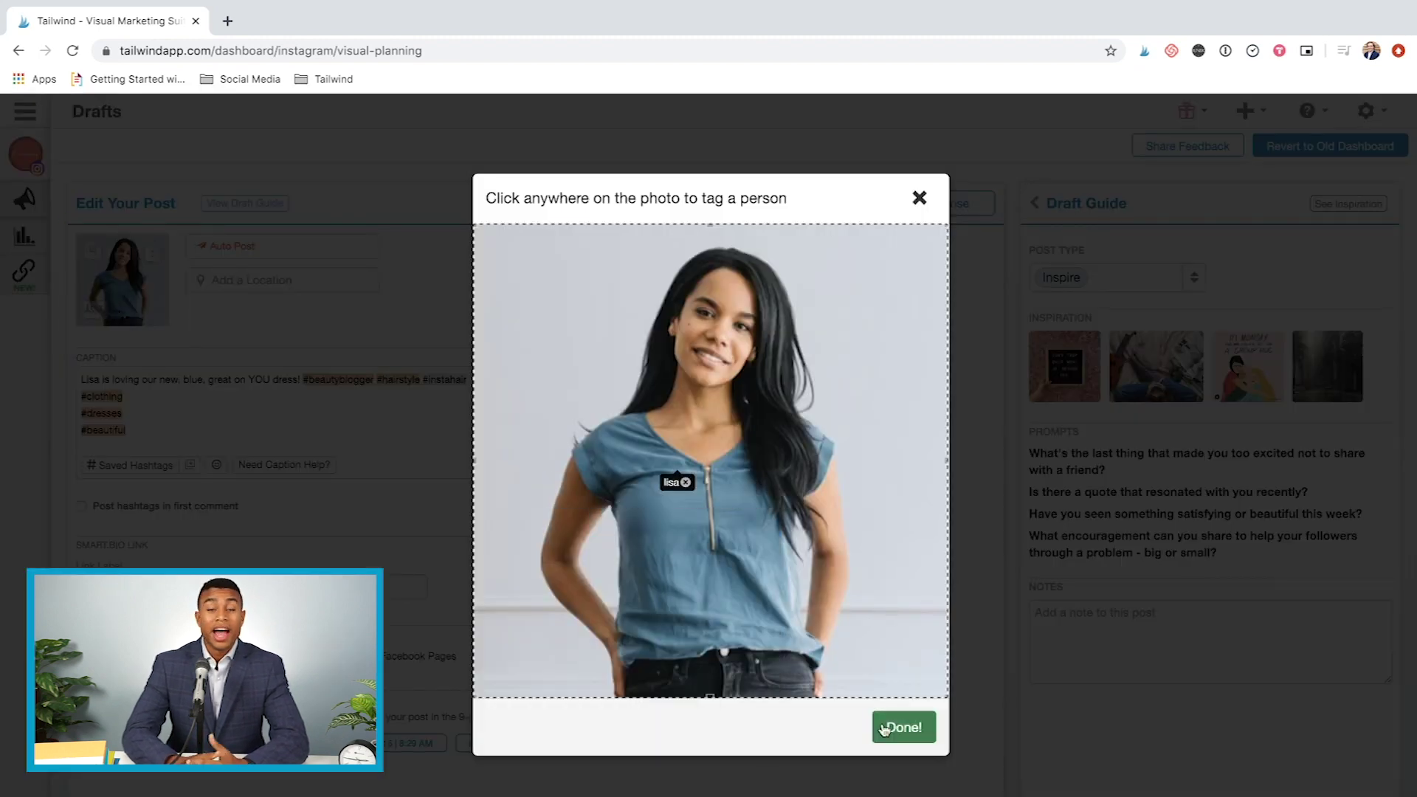
click(884, 730)
click(214, 507)
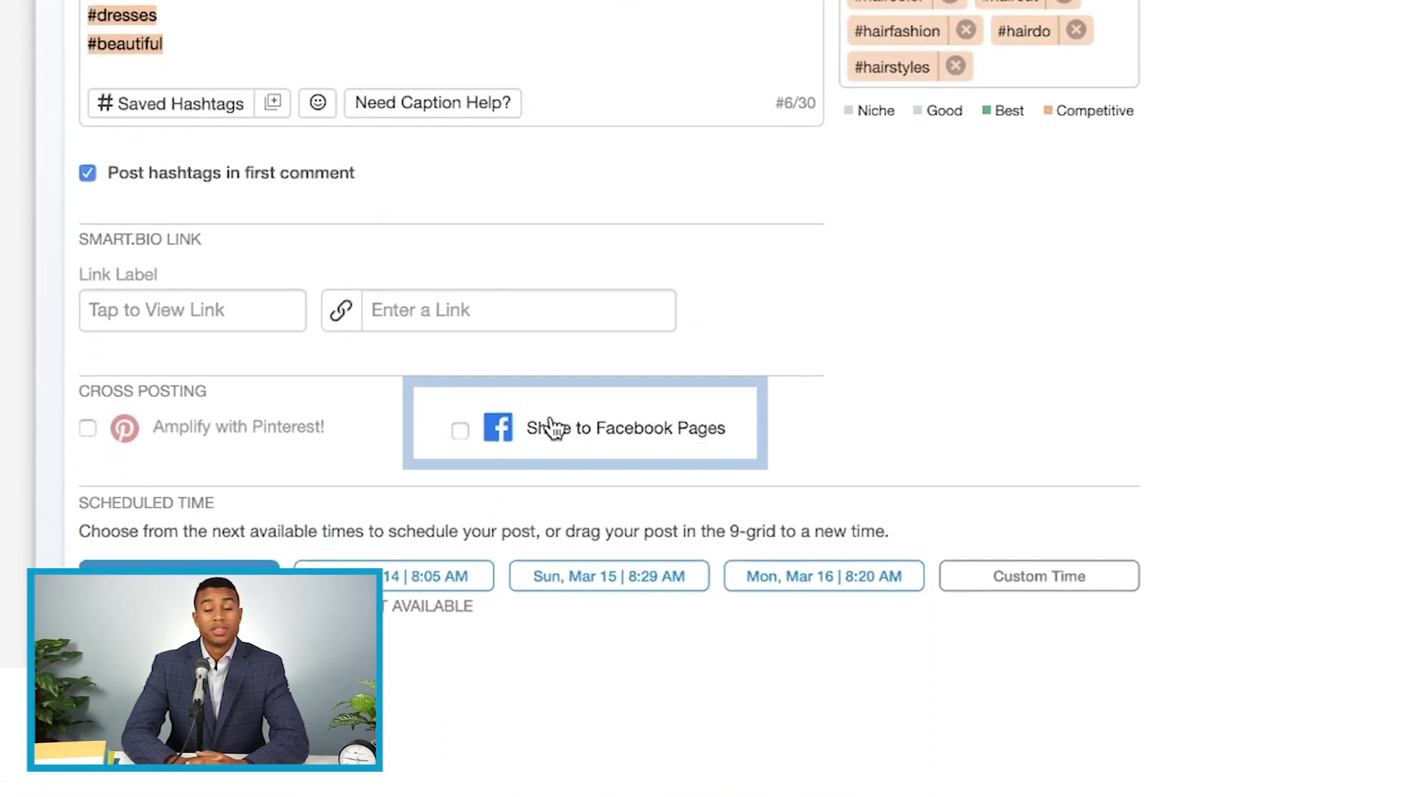
Step: Enable Share to Facebook Pages and update the Elegant Hippo page post
click(550, 428)
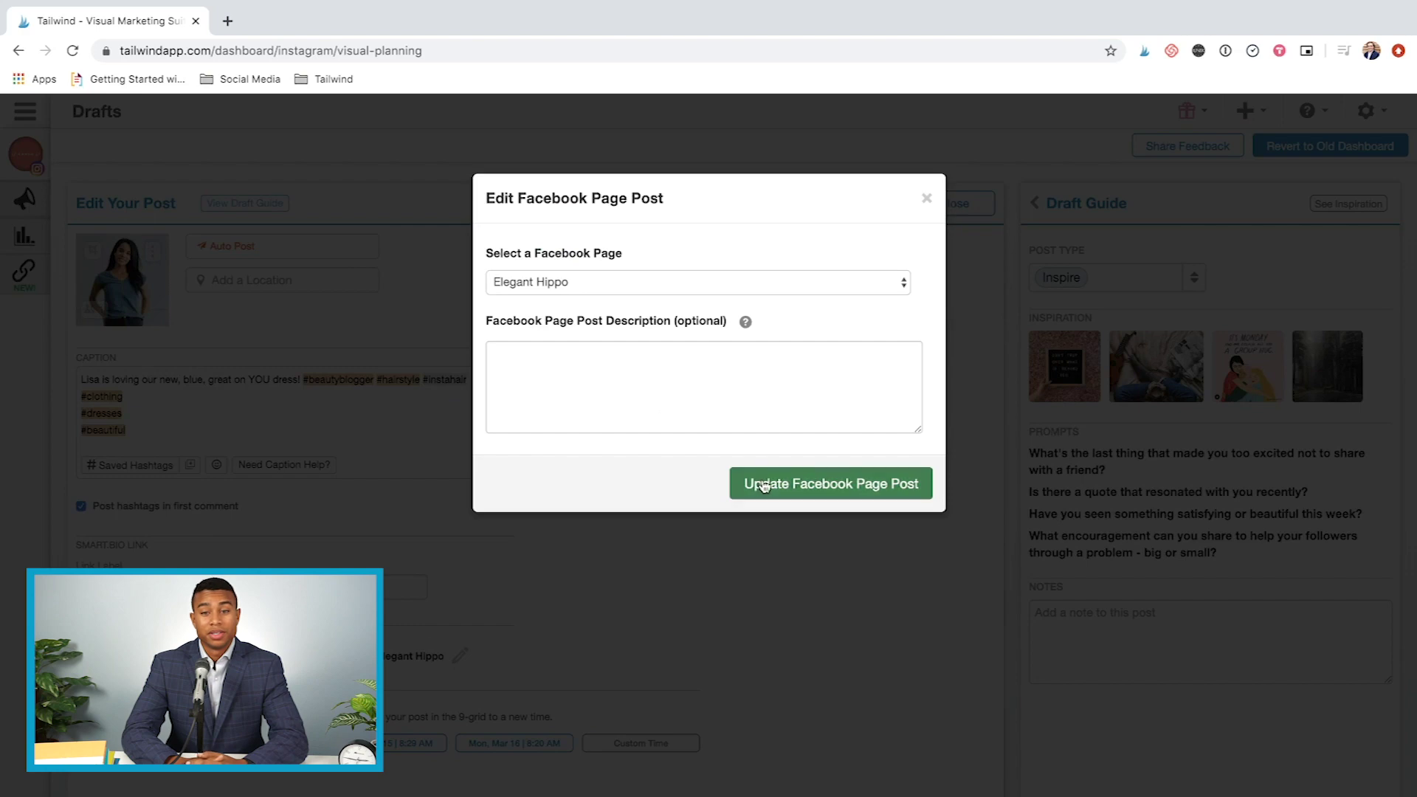
click(764, 484)
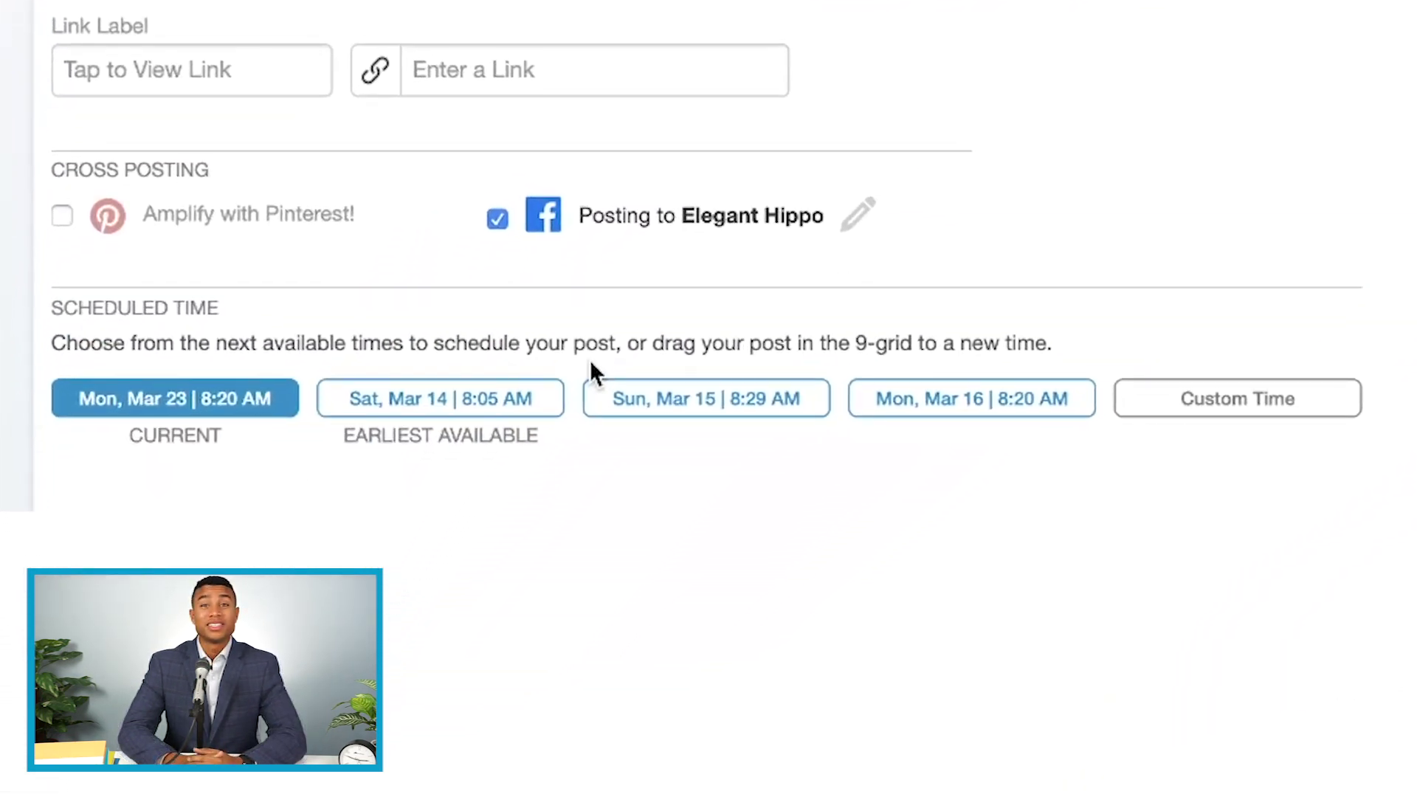
Step: Try the Sun, Mar 15 8:29 AM slot, then settle on Sat, Mar 14 at 8:05 AM
click(529, 398)
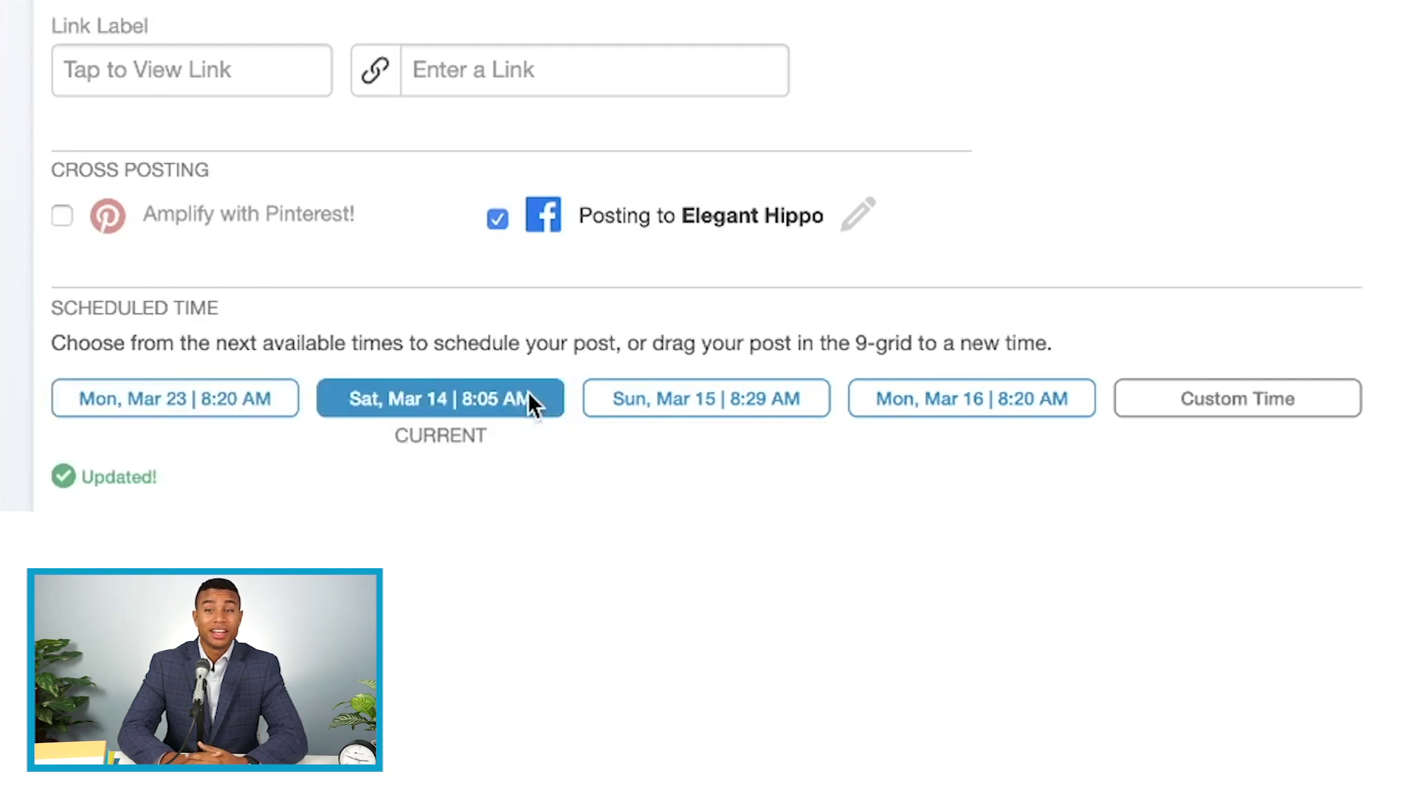
click(667, 405)
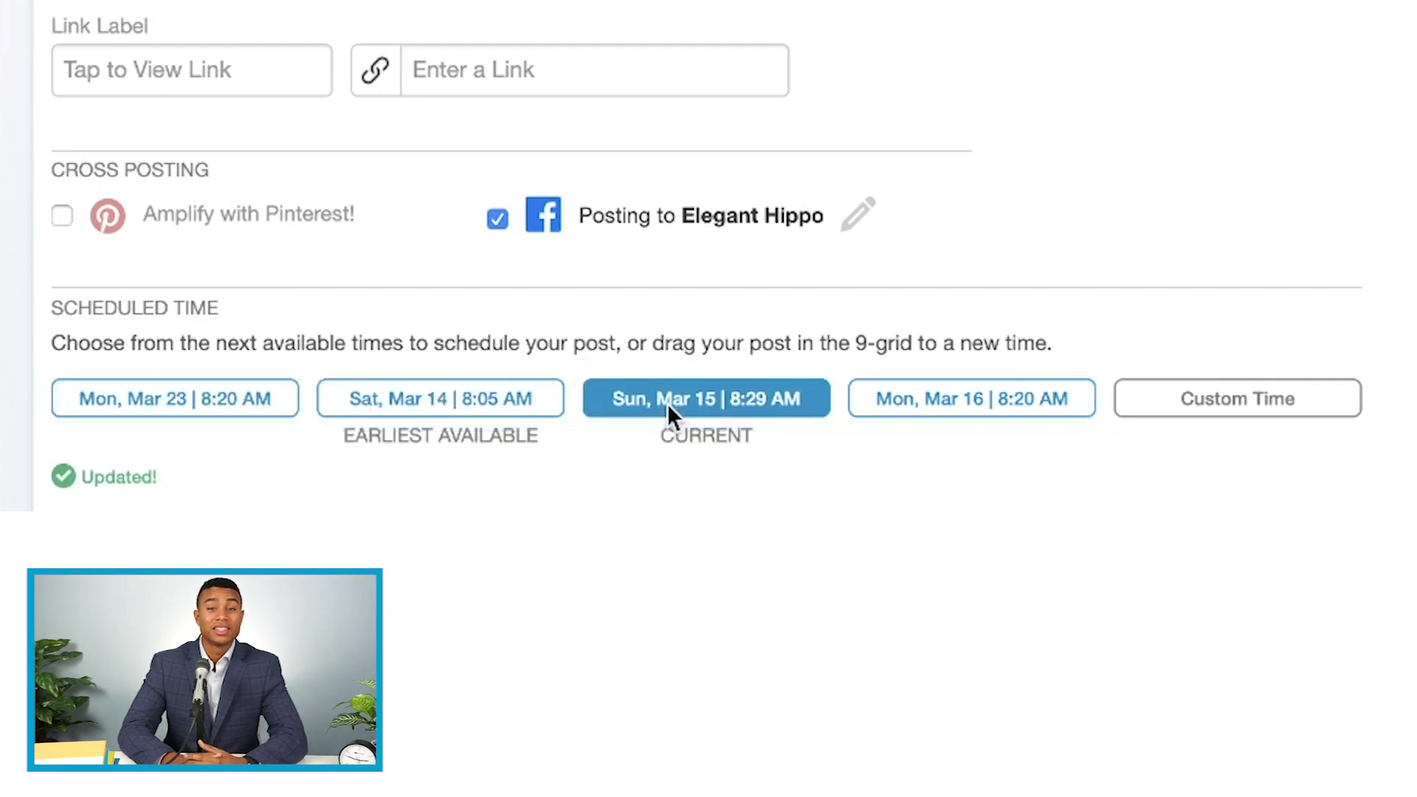
click(441, 406)
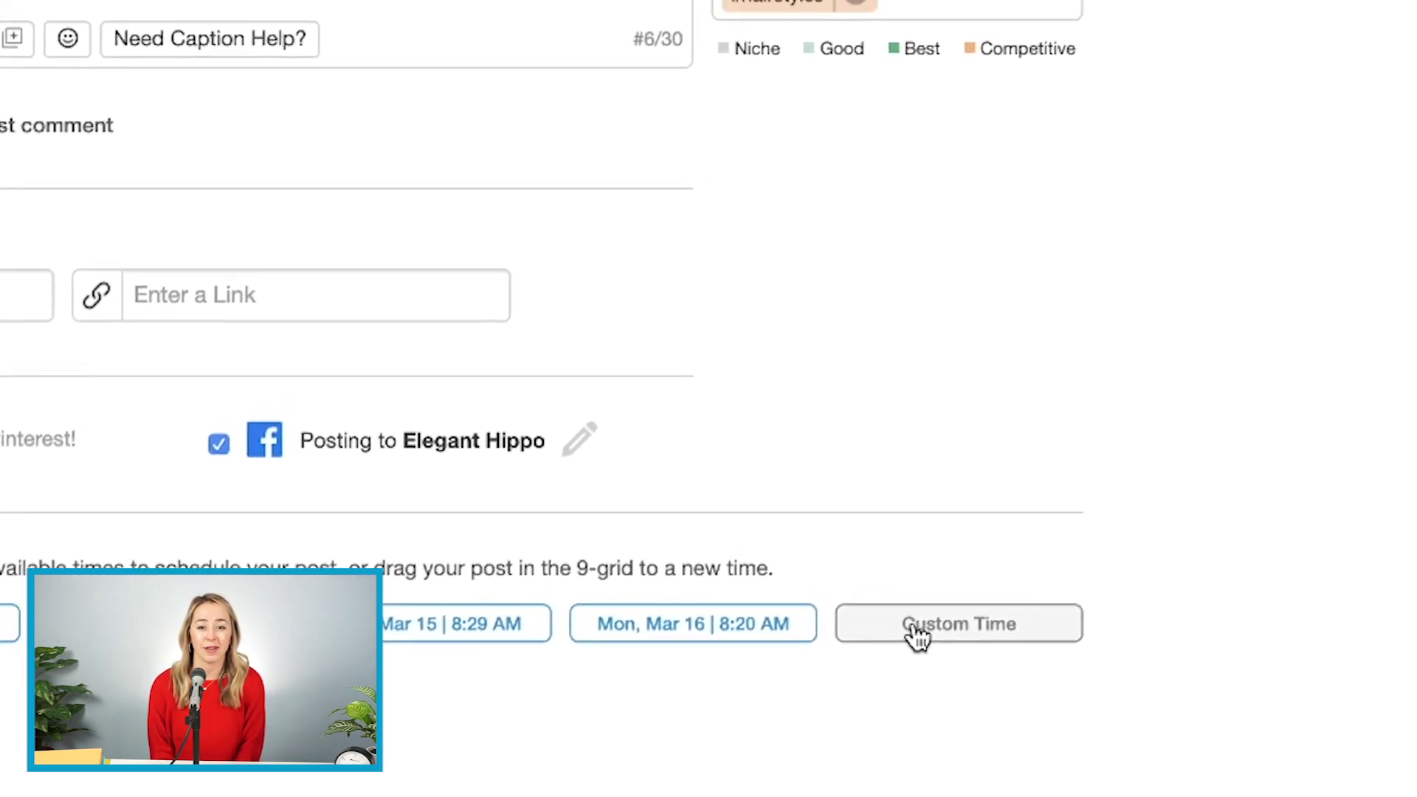
Step: Set a custom schedule time of 7:20 AM on March 21
click(916, 633)
click(827, 479)
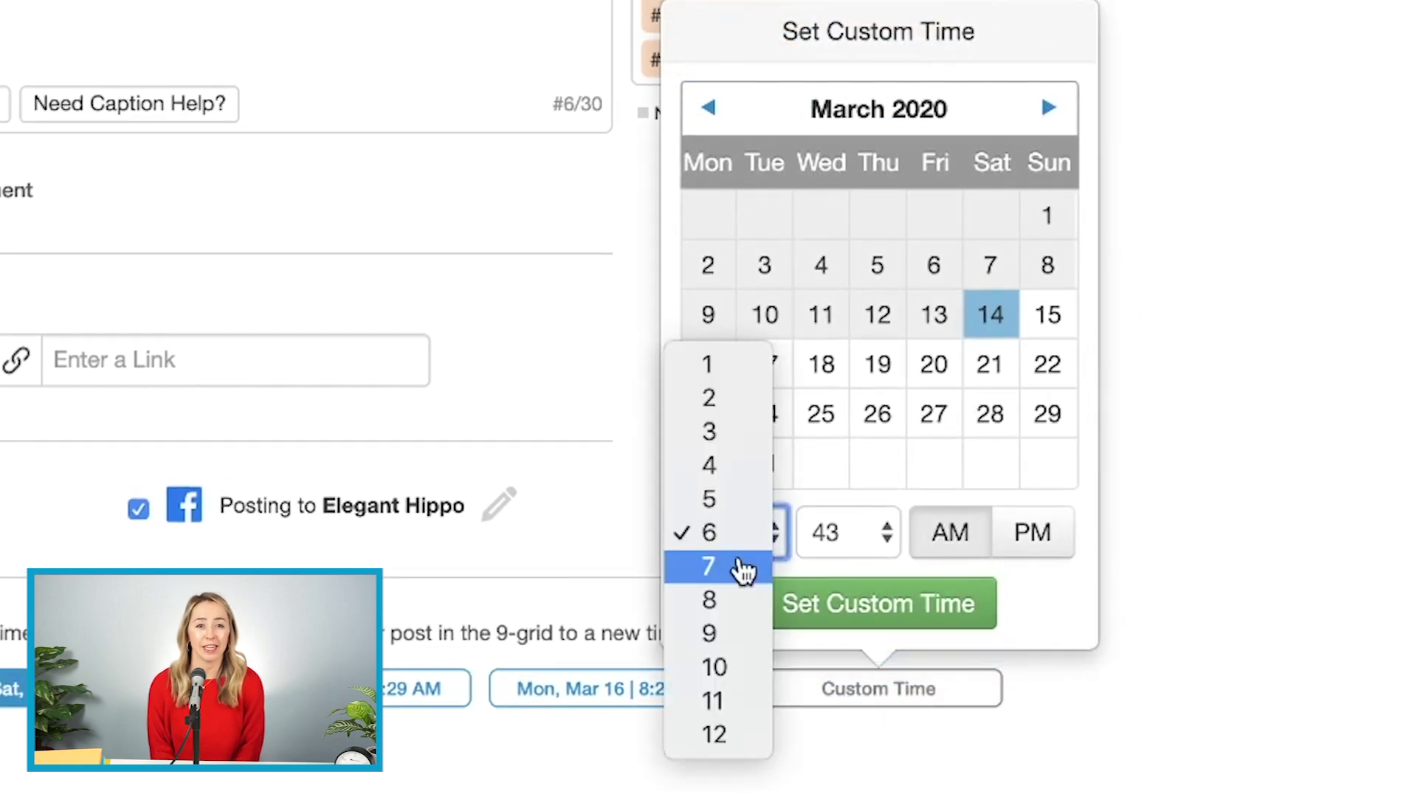
click(744, 568)
click(835, 533)
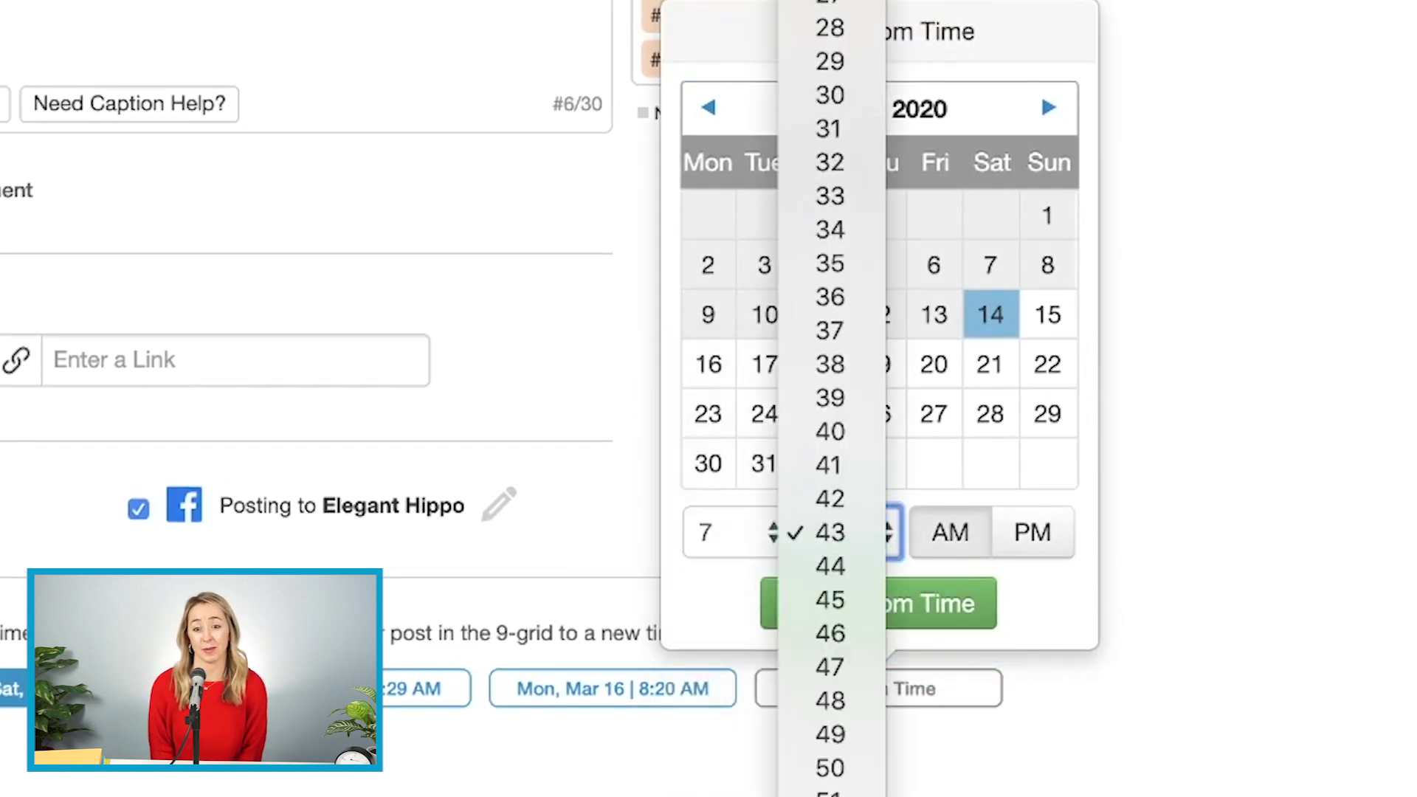
scroll(831, 264, up, 3)
click(831, 264)
click(990, 363)
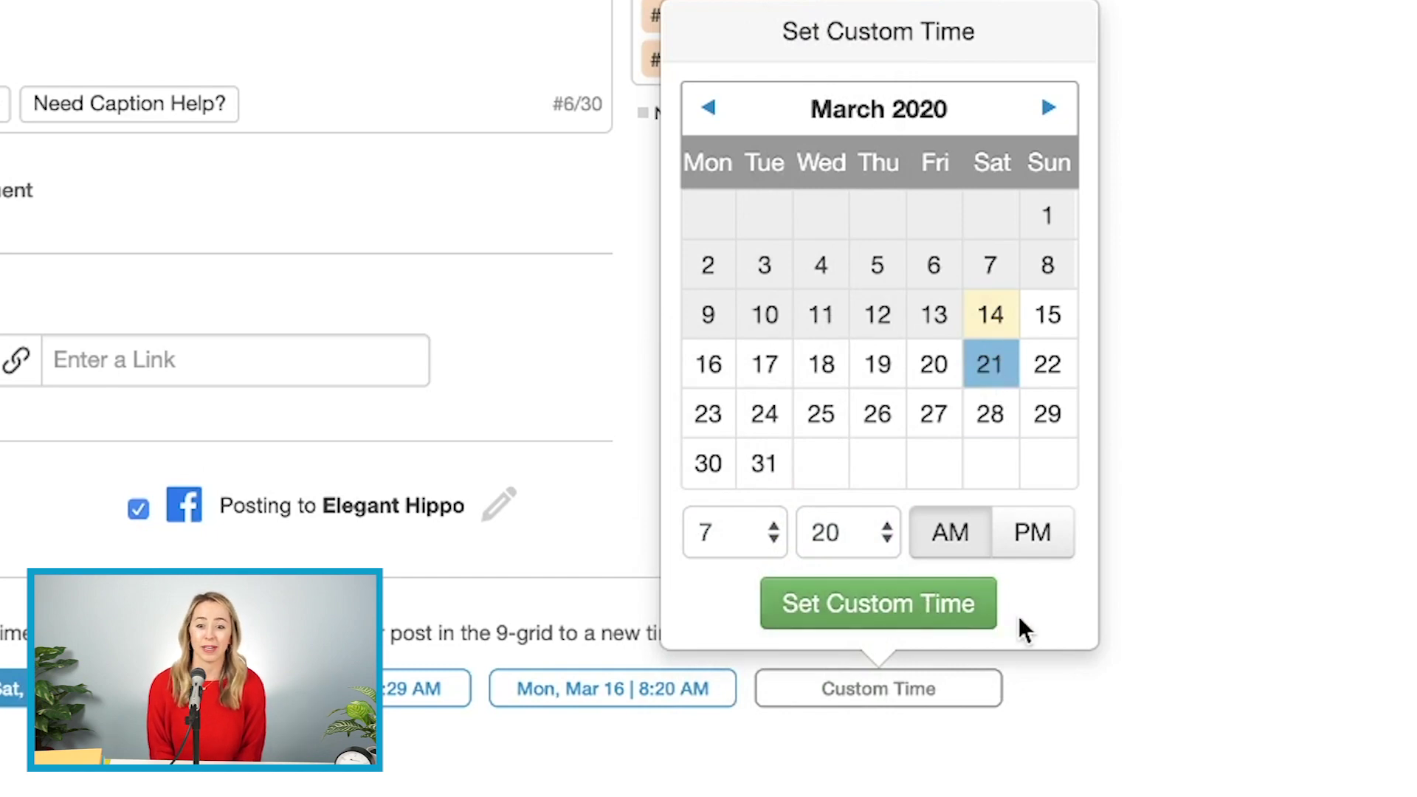
click(947, 604)
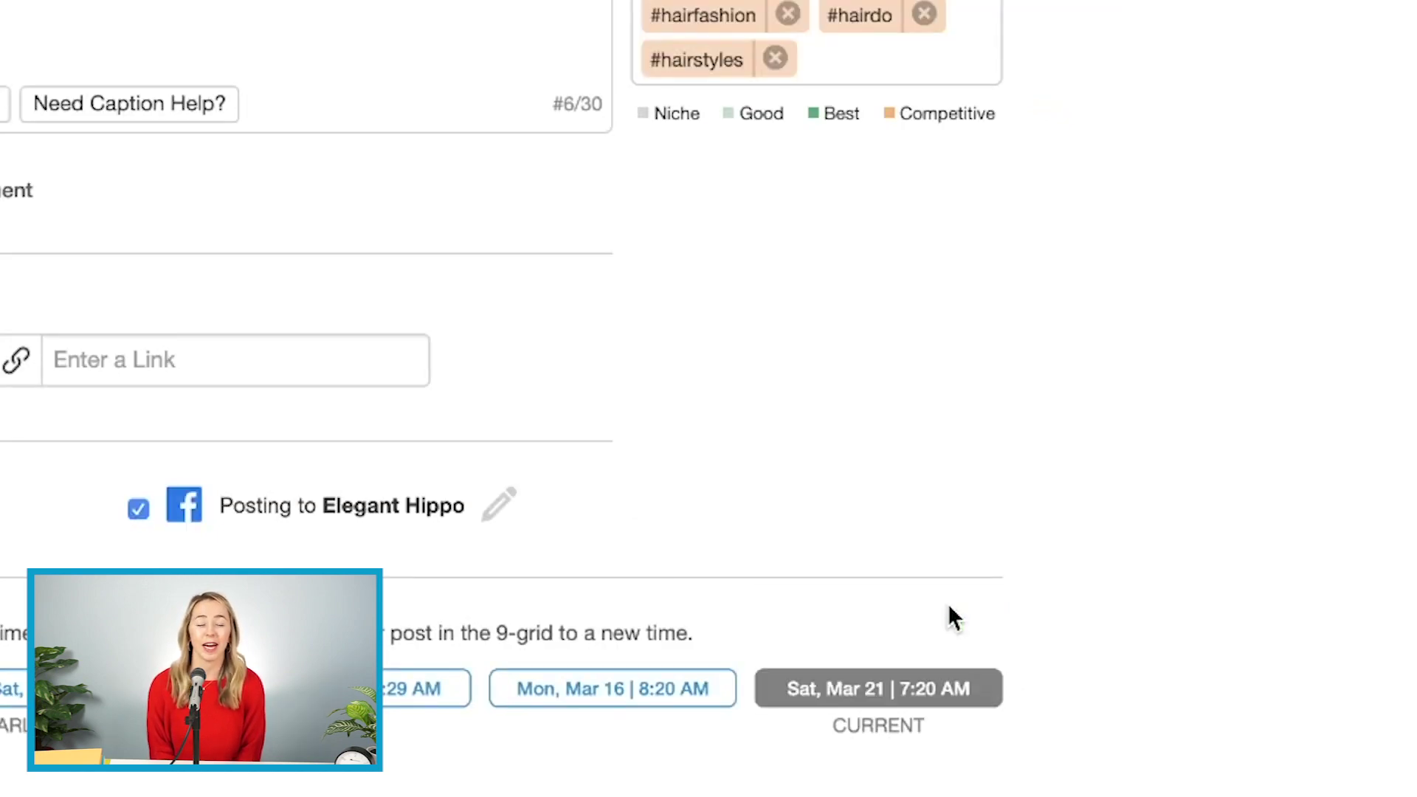